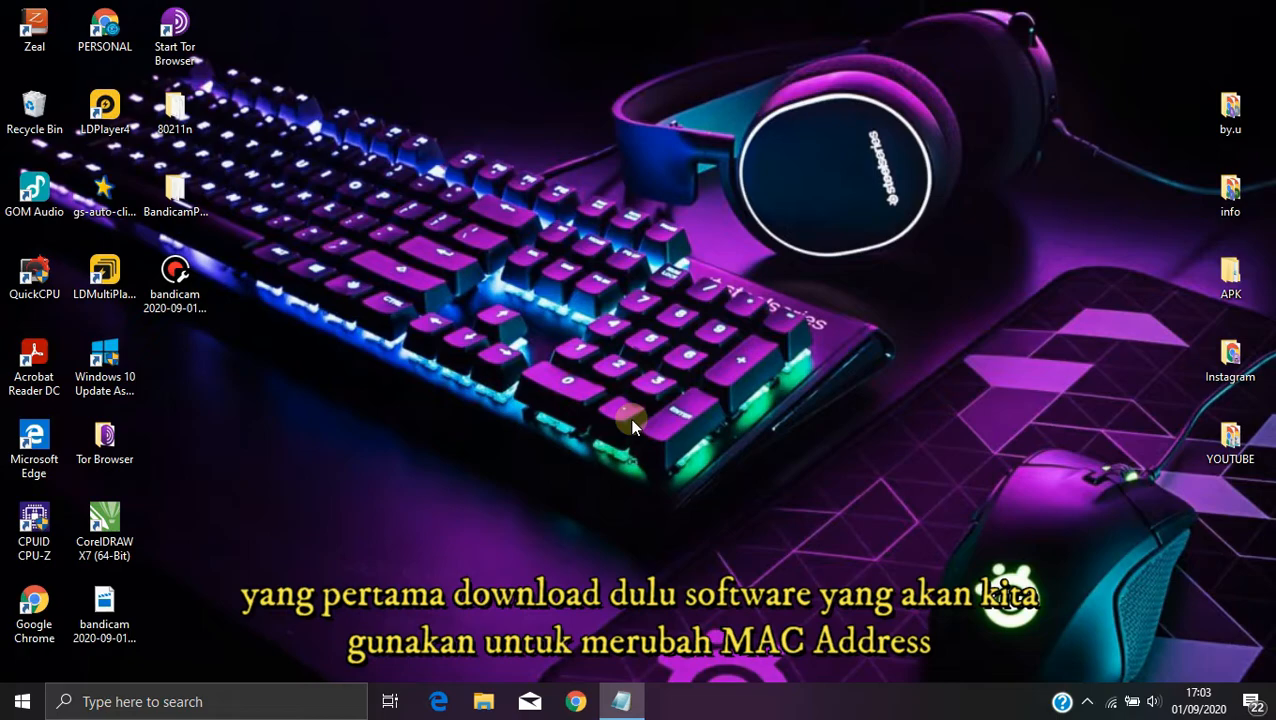
# Step: Start Google Chrome and load the download page from the copied link
pyautogui.click(40, 622)
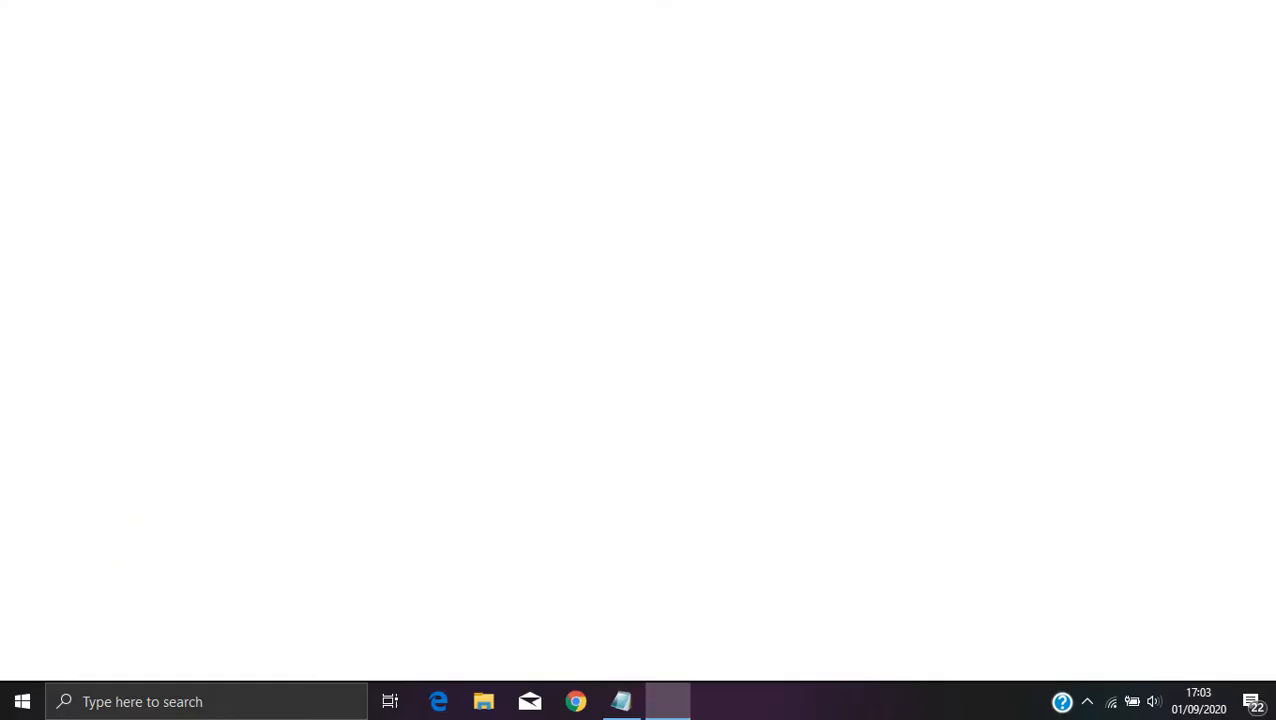
pyautogui.click(217, 48)
pyautogui.press('Return')
# Step: Solve the image verification by selecting all bicycles, and continue to the Google Drive file page
pyautogui.click(726, 285)
pyautogui.click(849, 285)
pyautogui.click(863, 541)
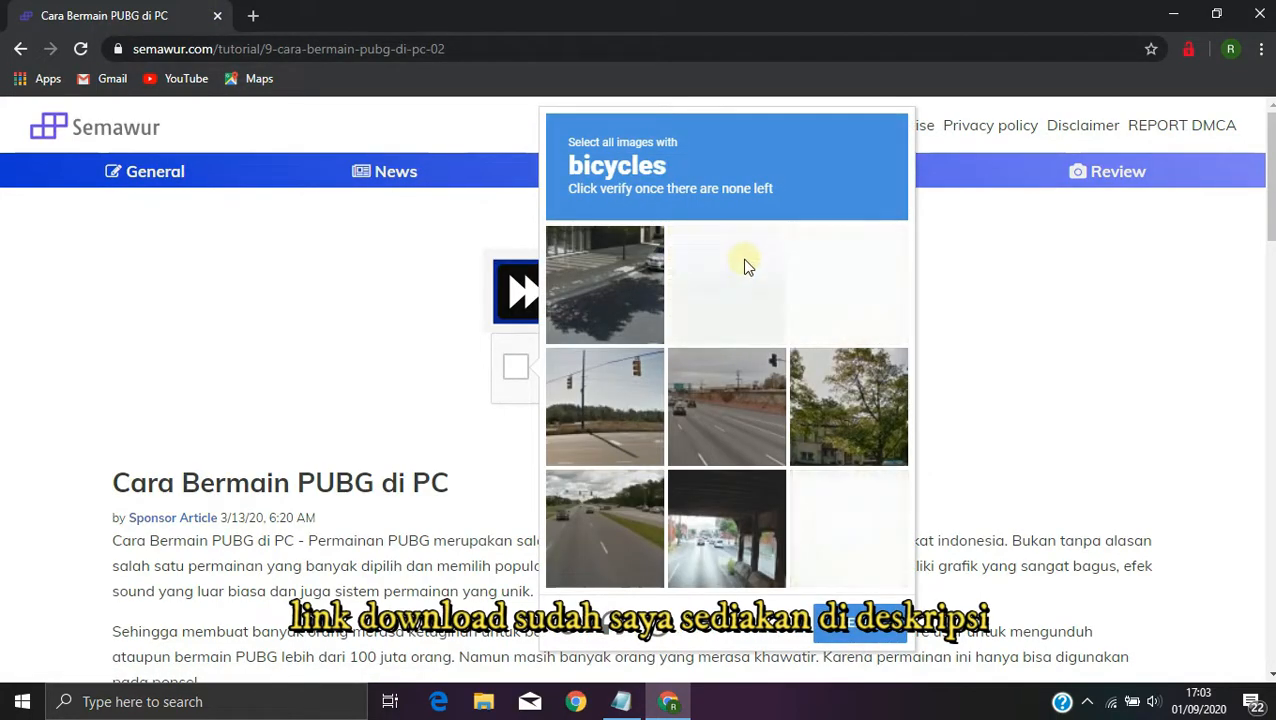
pyautogui.click(858, 621)
pyautogui.click(665, 458)
pyautogui.click(652, 282)
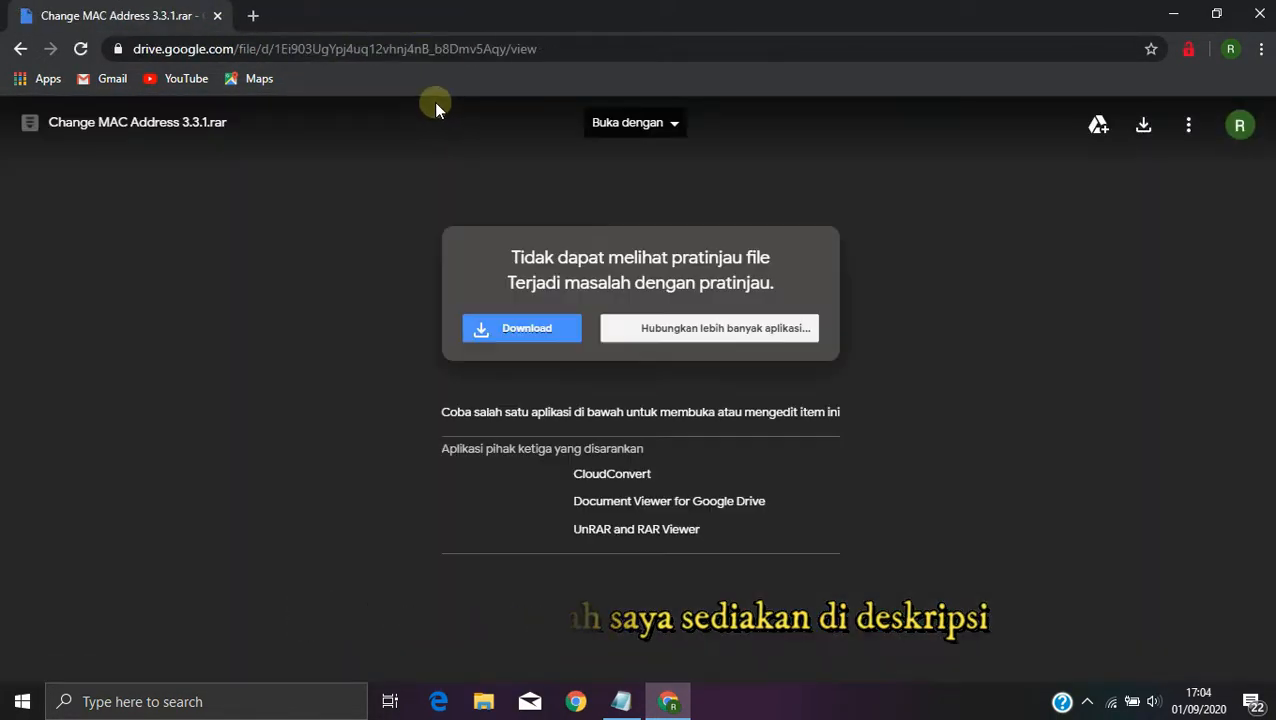
# Step: Download Change MAC Address 3.3.1.rar from Google Drive and show the downloaded file in its folder
pyautogui.click(524, 328)
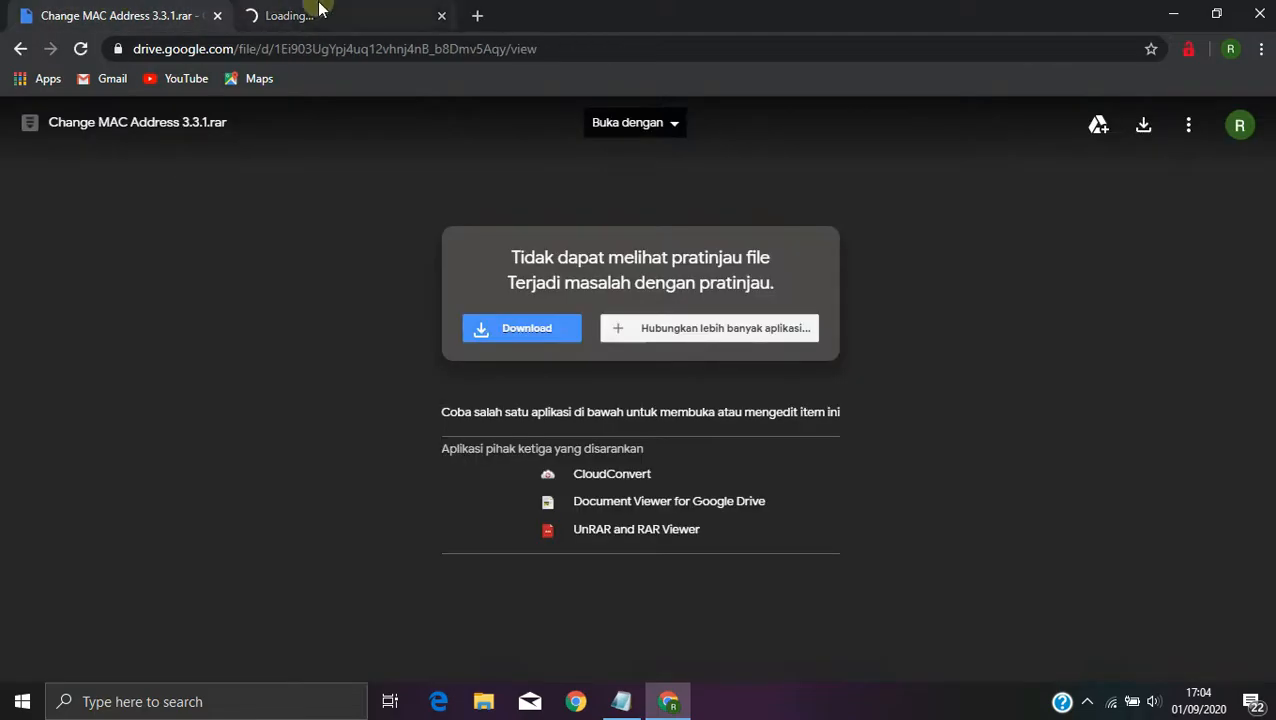
pyautogui.click(262, 10)
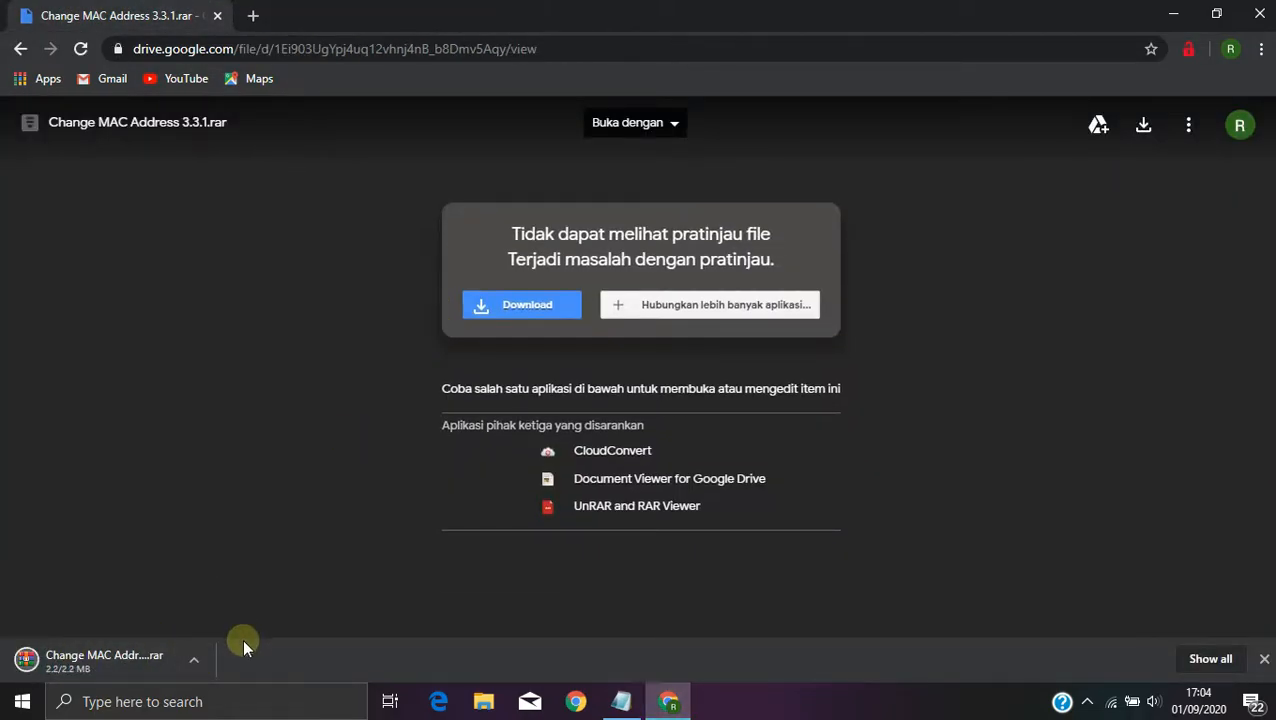
pyautogui.click(194, 660)
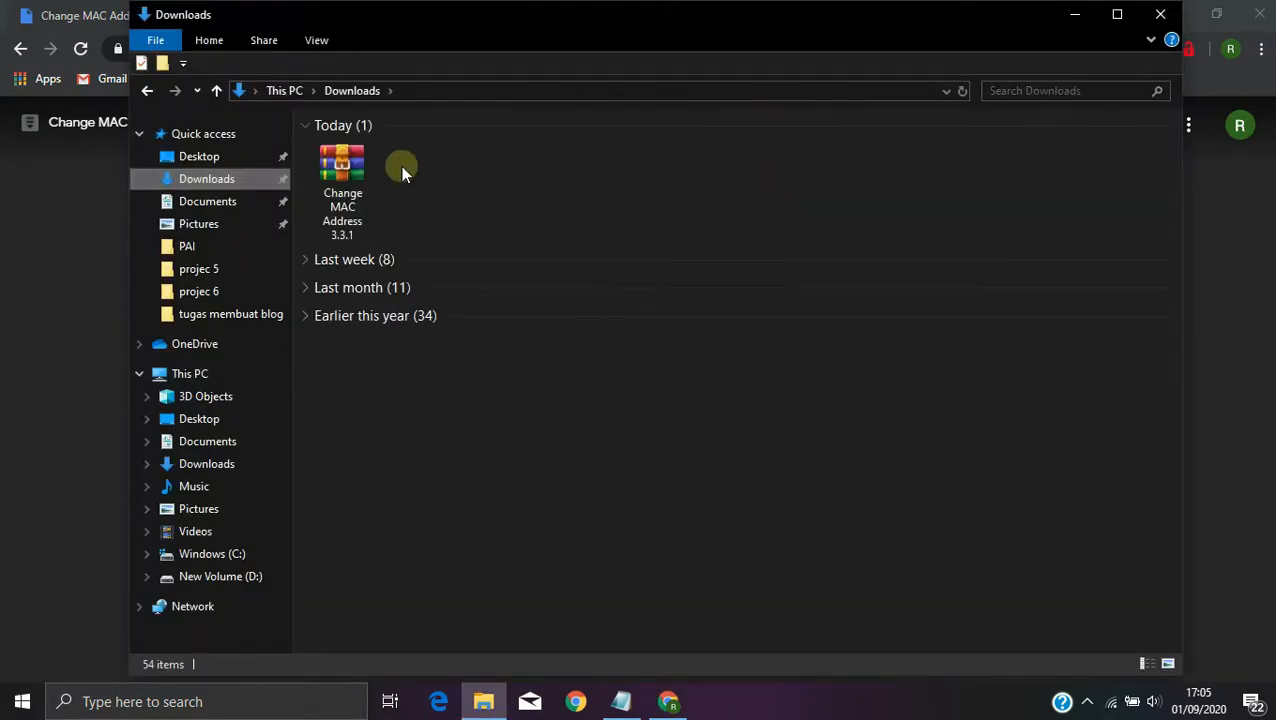
# Step: Transfer the downloaded Change MAC Address 3.3.1 archive to the desktop and place it in an empty area
pyautogui.rightClick(341, 165)
pyautogui.click(401, 449)
pyautogui.click(1160, 14)
pyautogui.click(1175, 14)
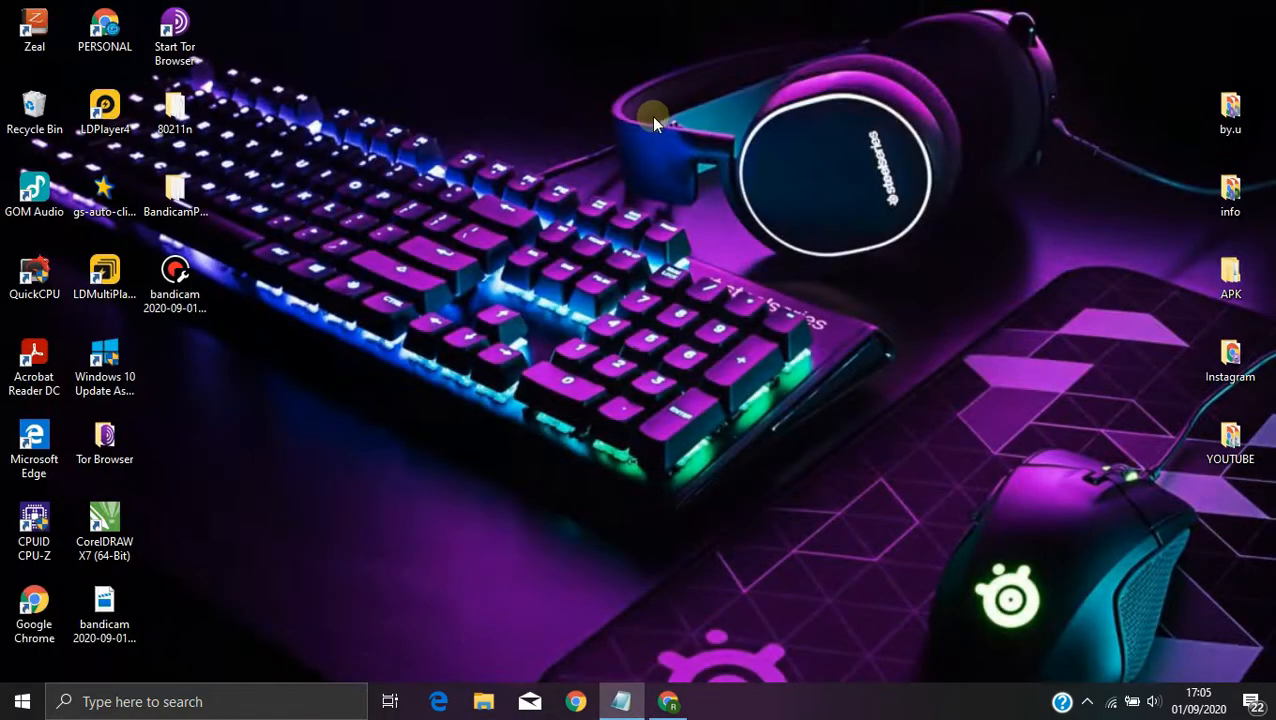
pyautogui.rightClick(651, 117)
pyautogui.click(711, 200)
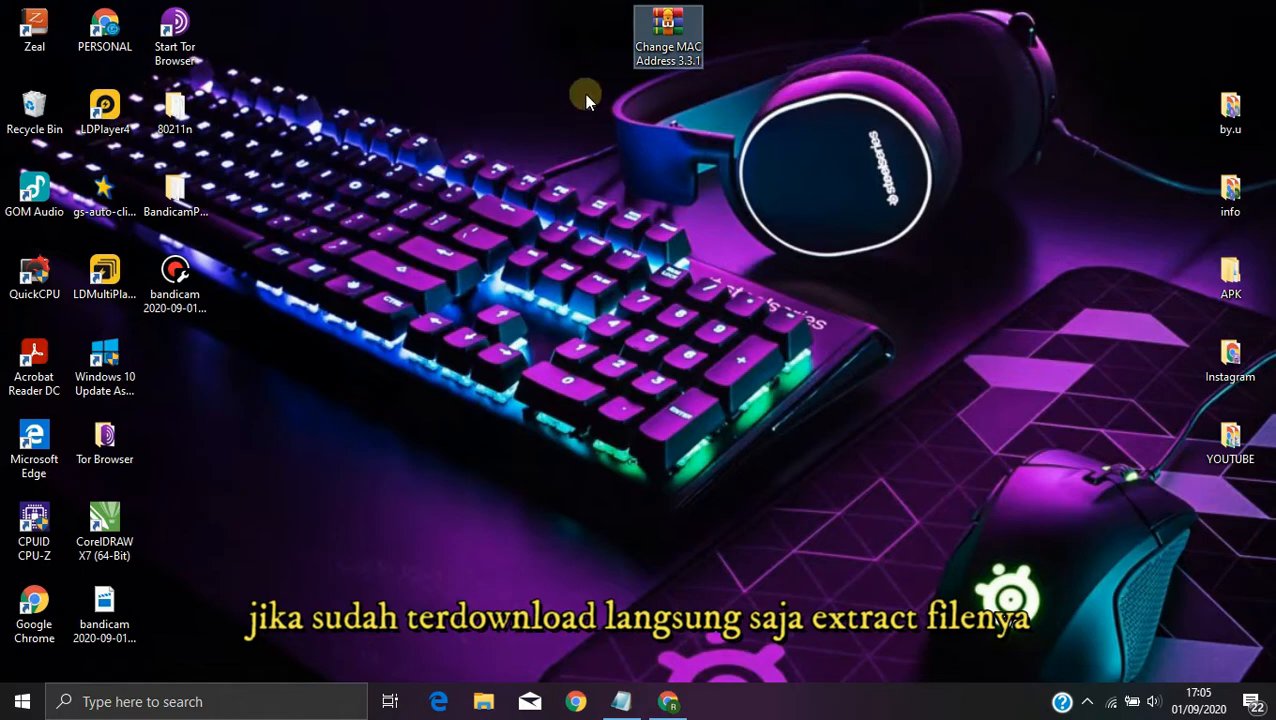
pyautogui.moveTo(643, 97); pyautogui.dragTo(380, 318)
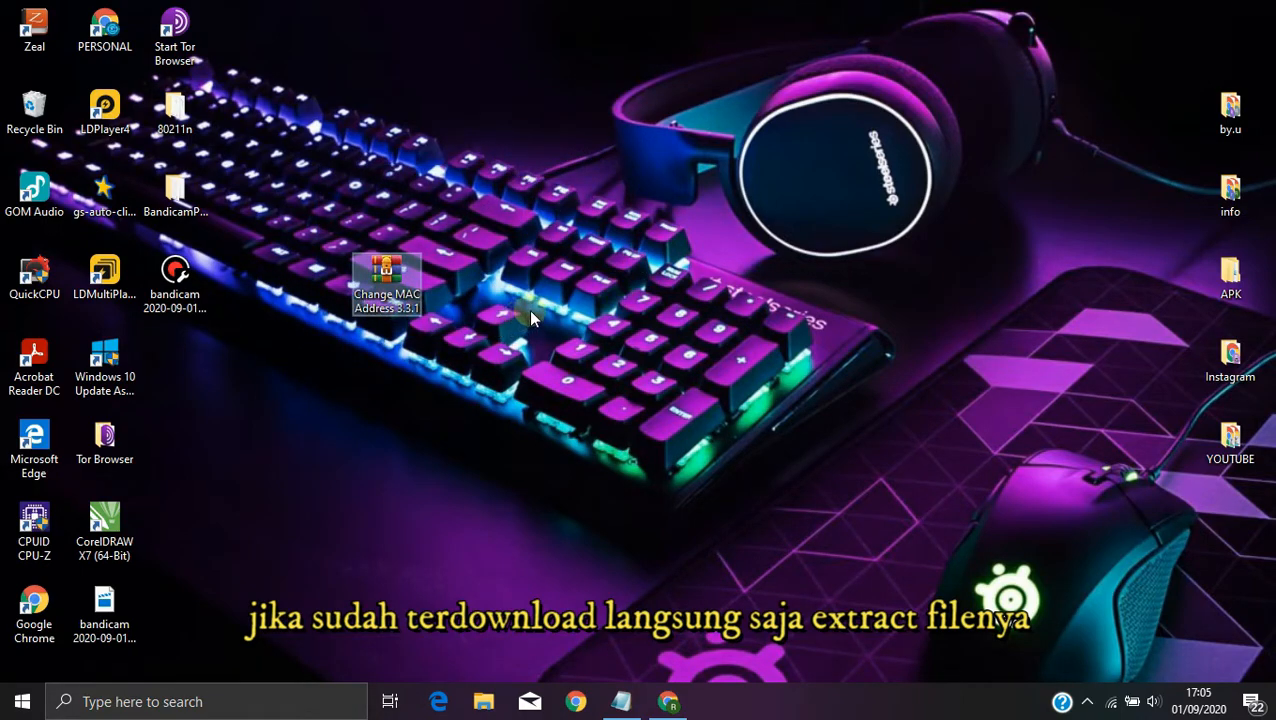
# Step: Extract the Change MAC Address 3.3.1 archive directly onto the desktop and place the extracted folder beside it
pyautogui.rightClick(384, 274)
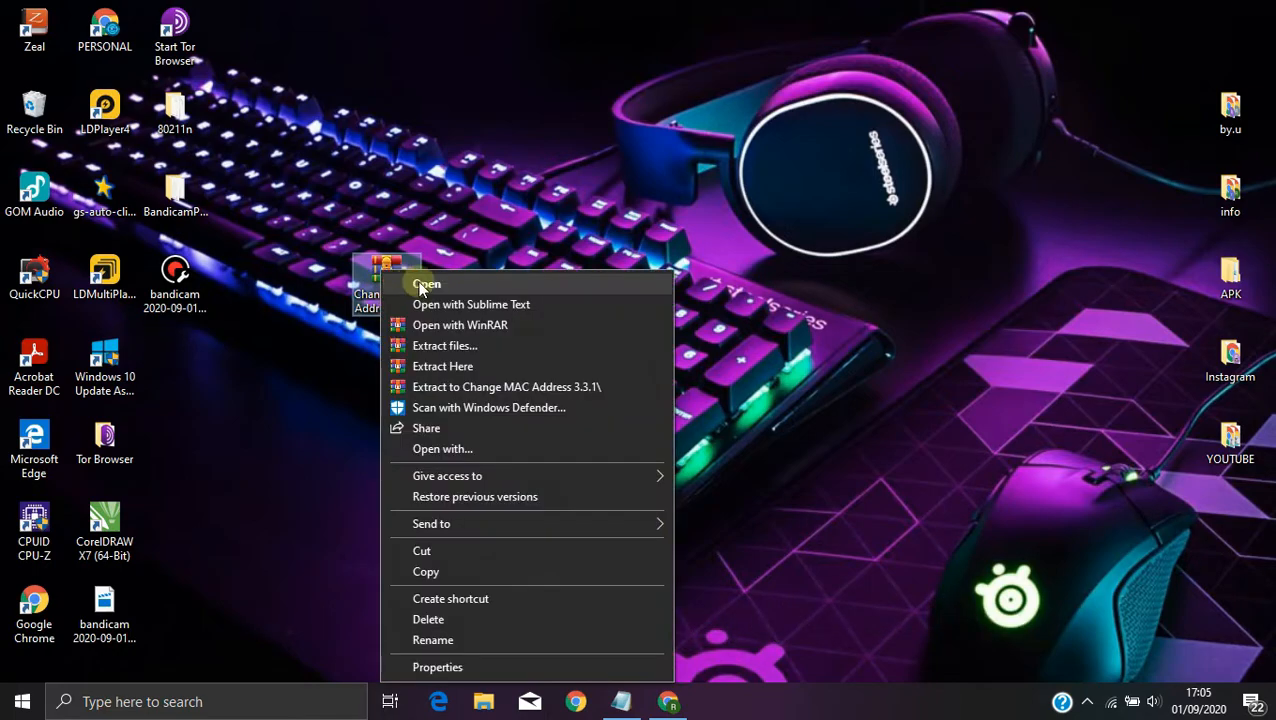
pyautogui.click(476, 365)
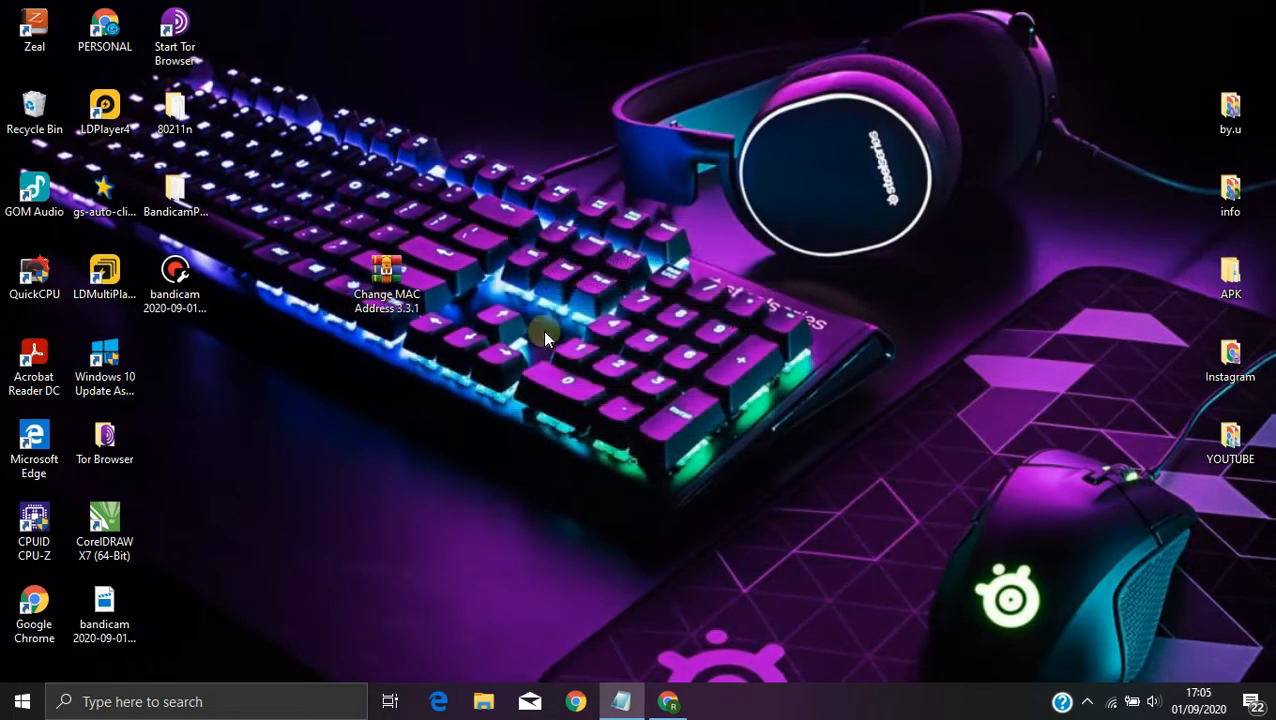
pyautogui.moveTo(175, 362); pyautogui.dragTo(527, 288)
pyautogui.moveTo(455, 345); pyautogui.dragTo(576, 333)
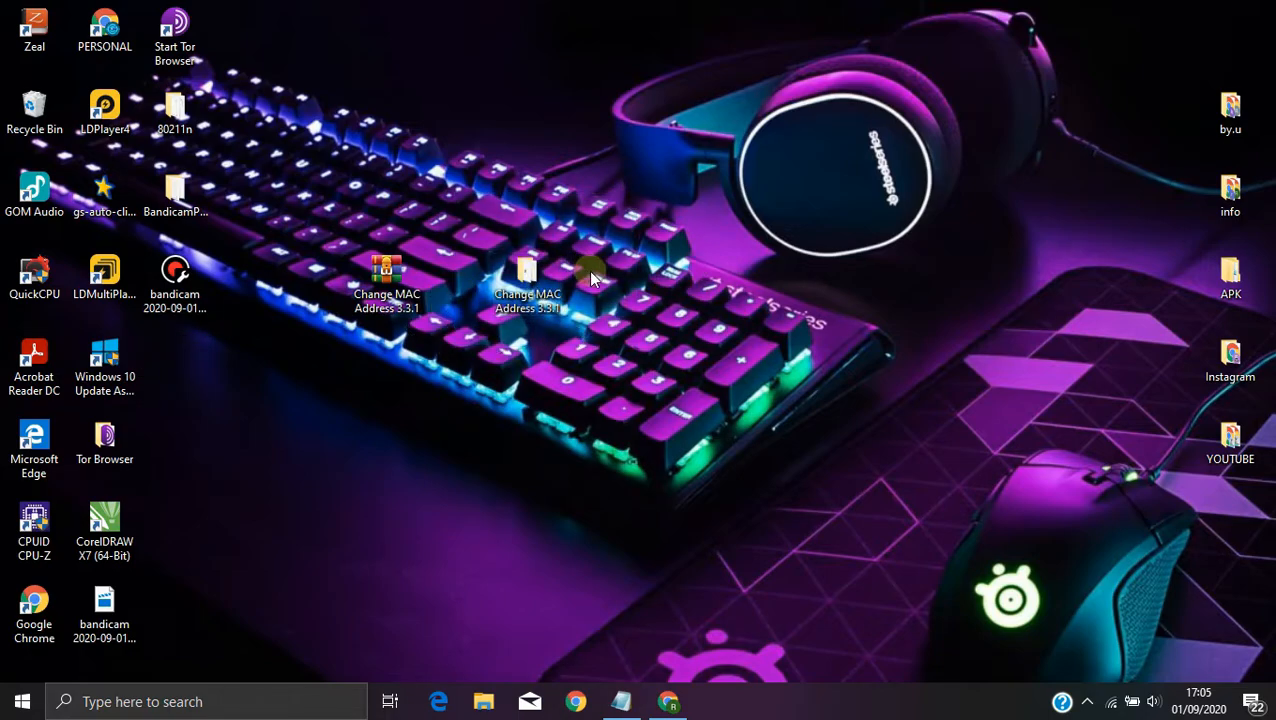
# Step: Run changemac_setup_3.3.1.129 from the extracted folder, accept the license agreement, and continue to the additional tasks
pyautogui.doubleClick(527, 282)
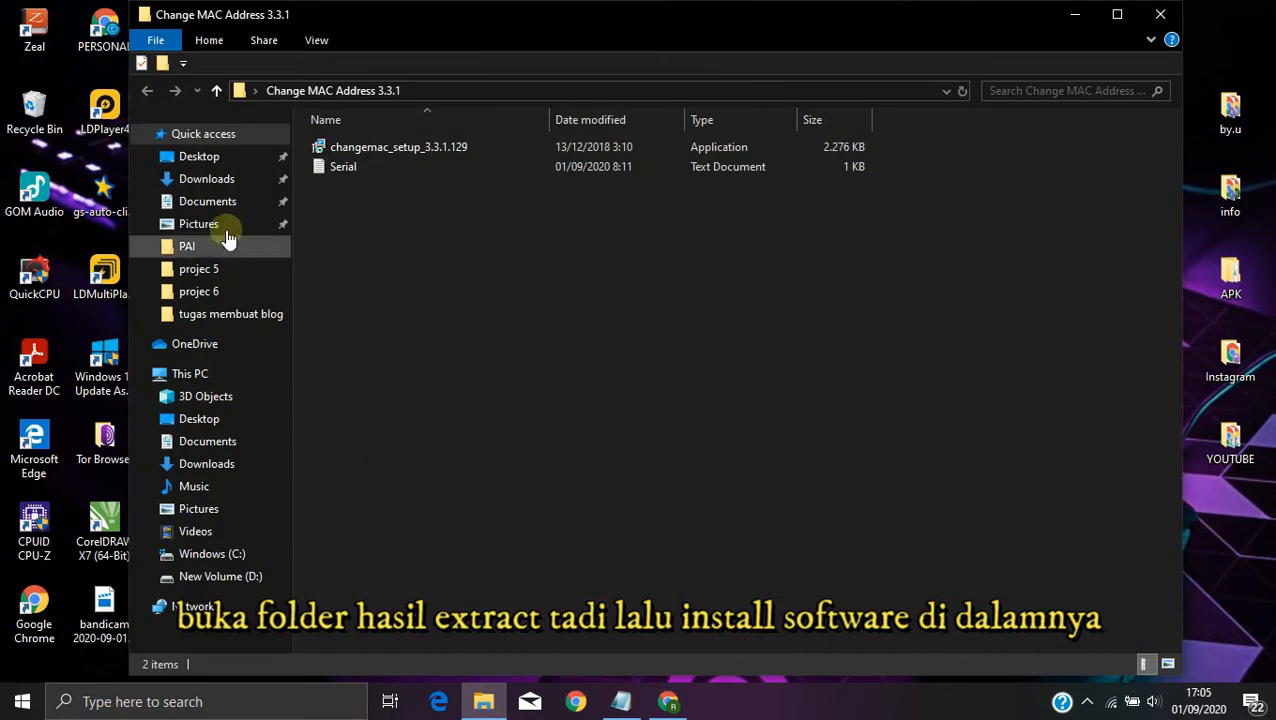
pyautogui.click(458, 148)
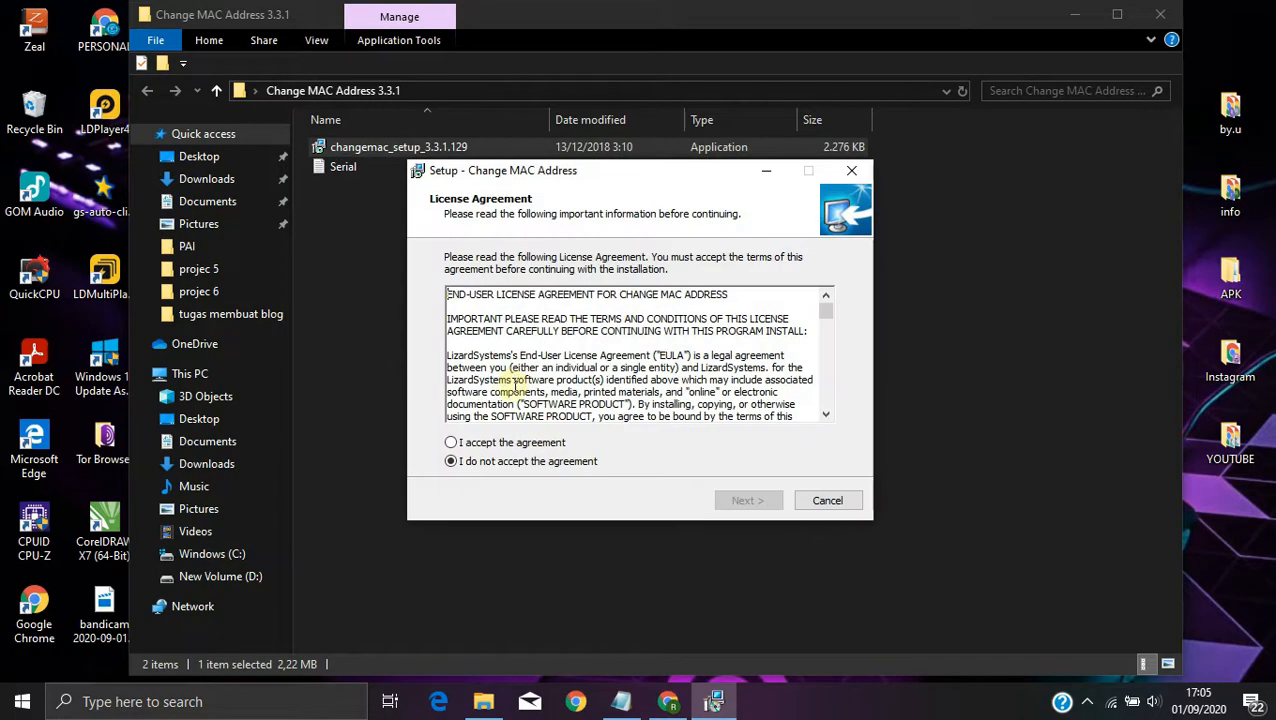
pyautogui.click(527, 447)
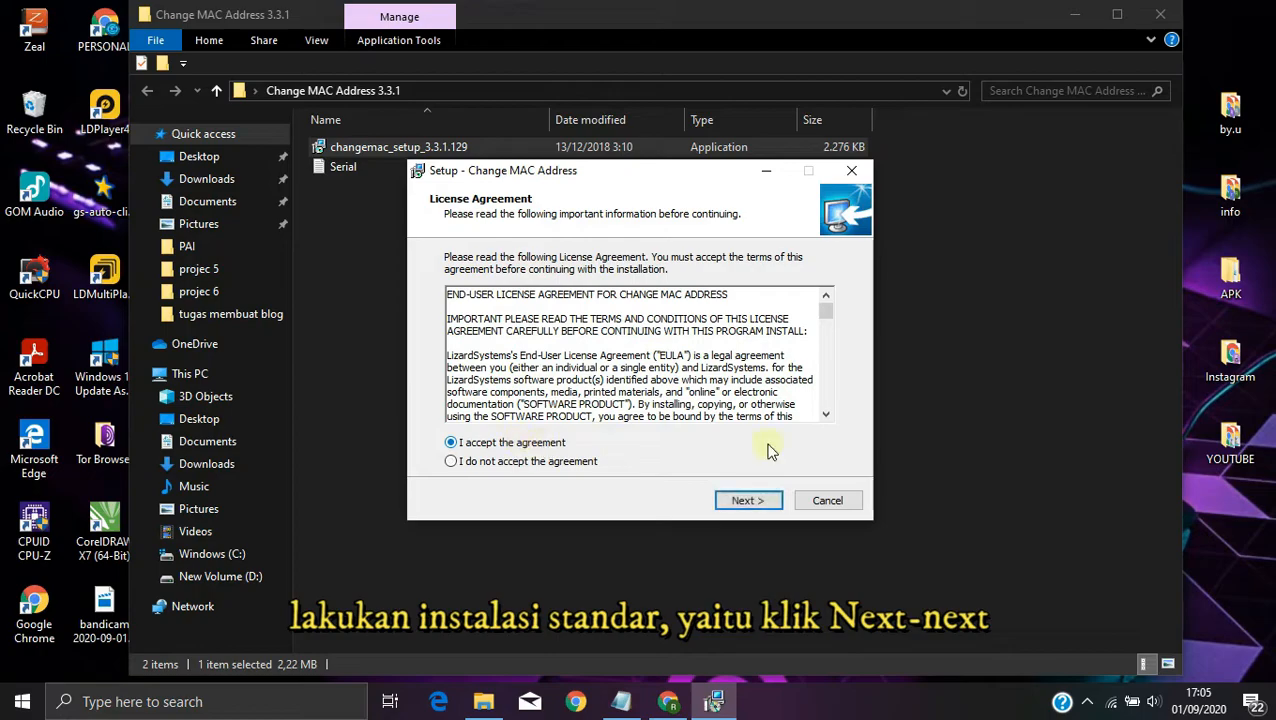
pyautogui.click(746, 500)
pyautogui.click(746, 500)
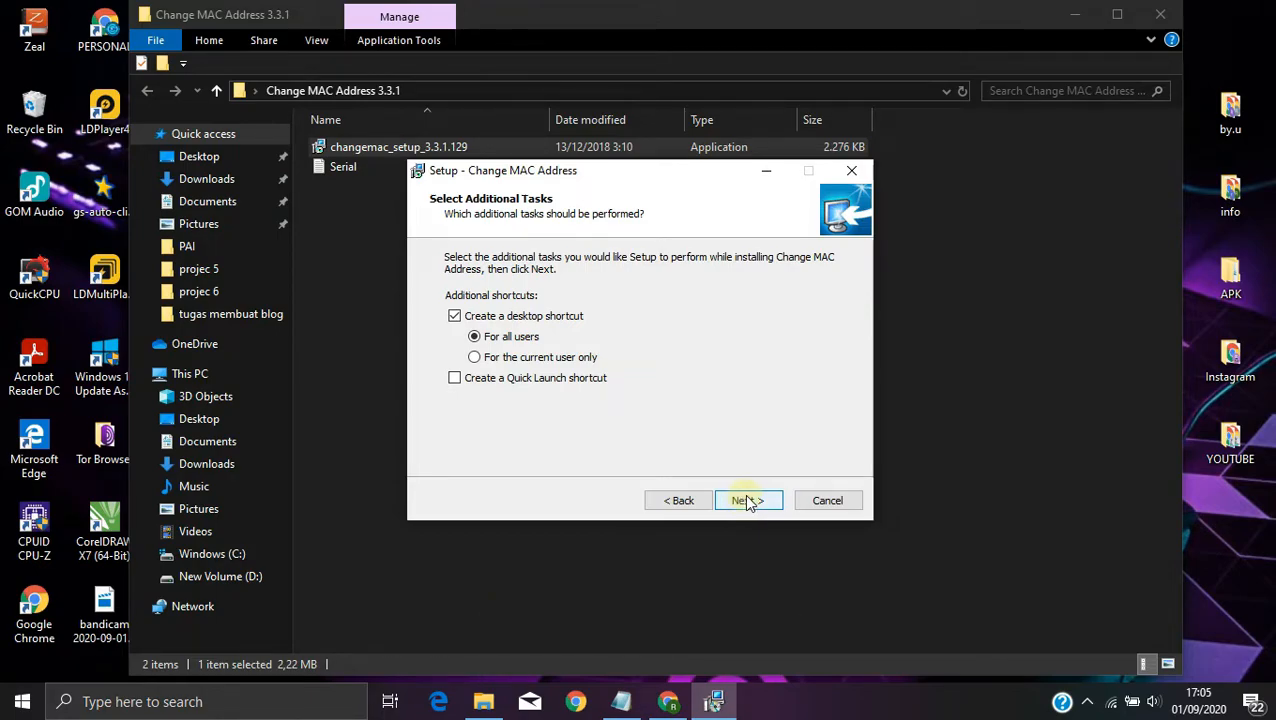
# Step: Enable the Quick Launch shortcut in the additional tasks, install Change MAC Address, and finish the setup wizard
pyautogui.click(746, 500)
pyautogui.click(676, 499)
pyautogui.click(566, 379)
pyautogui.click(745, 503)
pyautogui.click(750, 504)
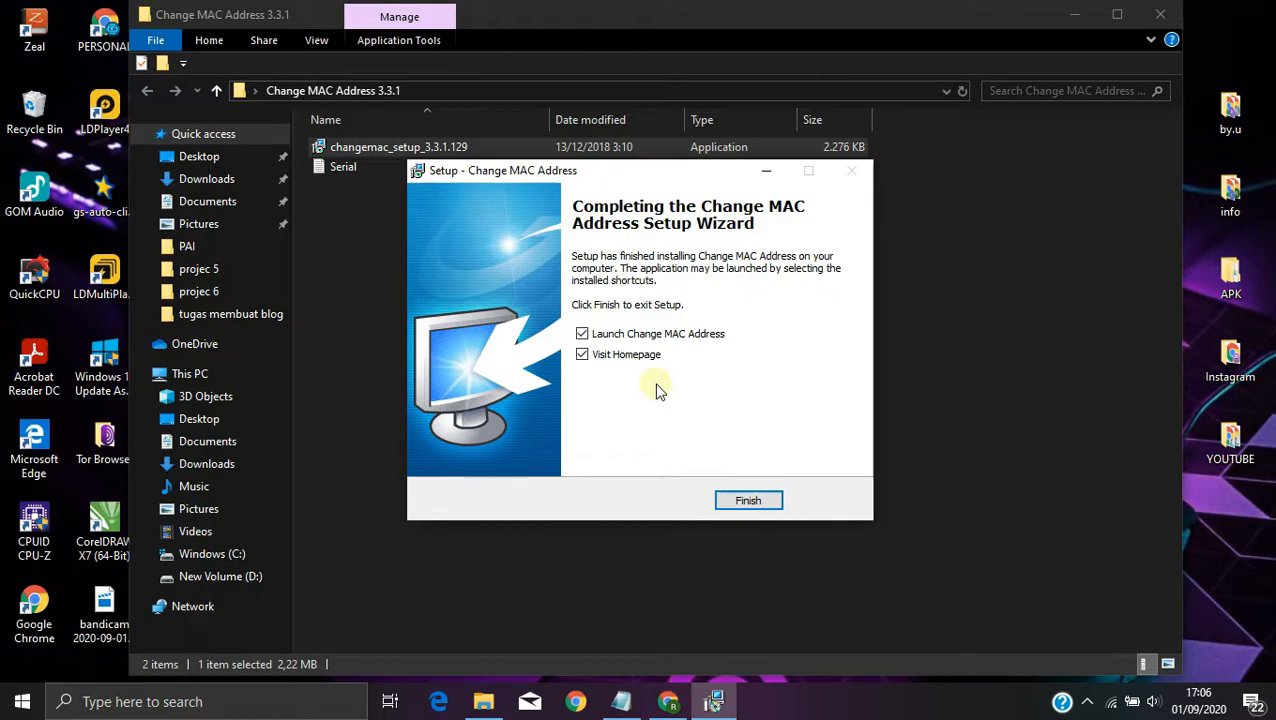
pyautogui.click(748, 500)
# Step: Close the extracted folder's window and place the new Change MAC Address shortcut beside the folder on the desktop
pyautogui.moveTo(921, 14); pyautogui.dragTo(805, 94)
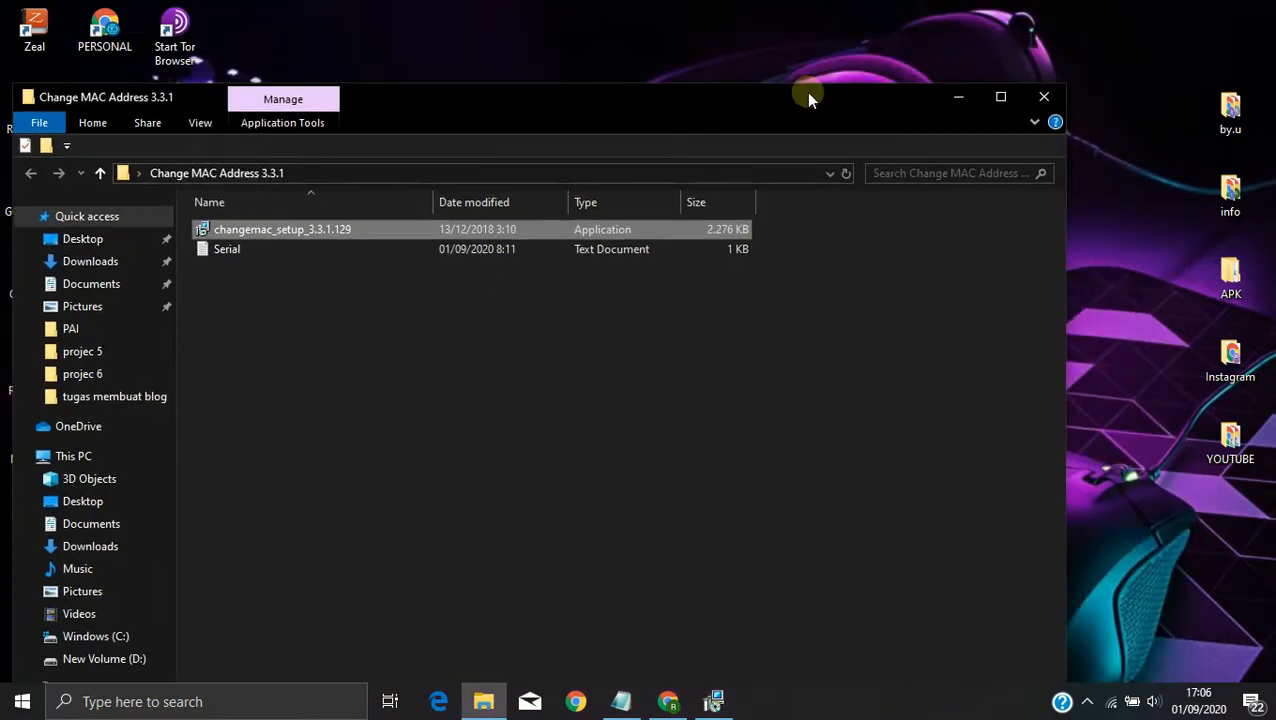
pyautogui.click(1043, 97)
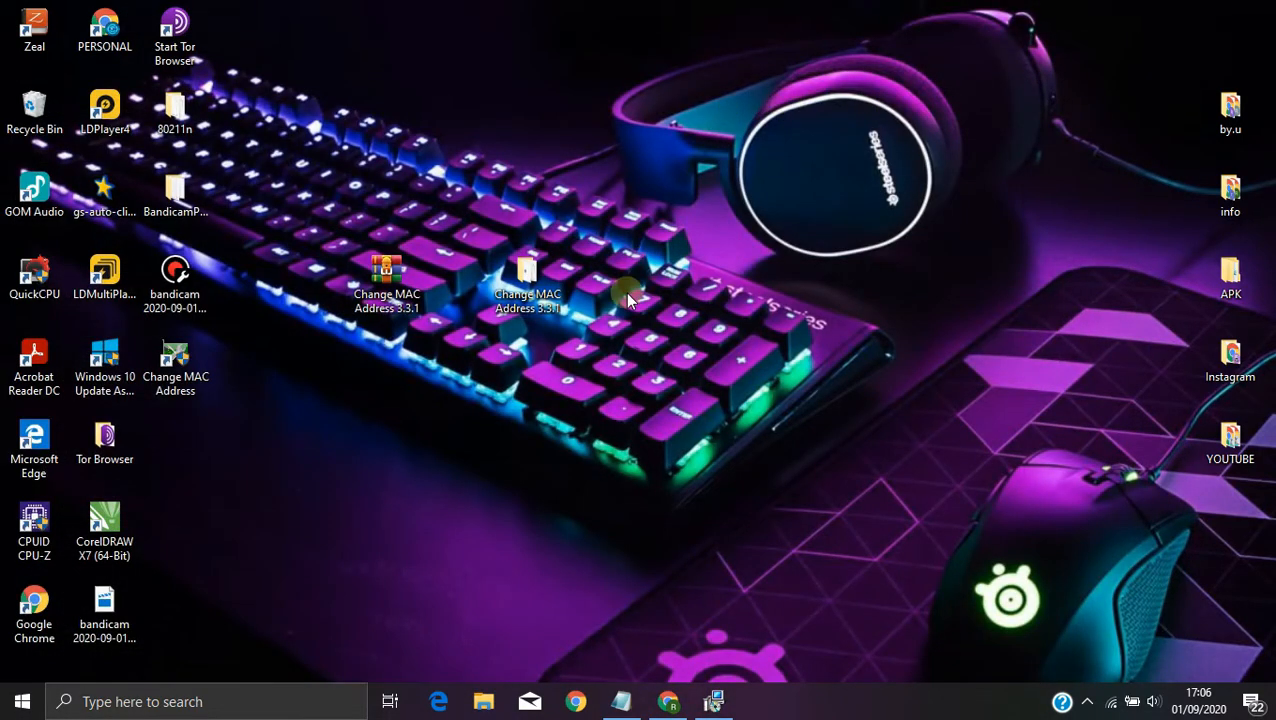
pyautogui.moveTo(175, 362); pyautogui.dragTo(705, 315)
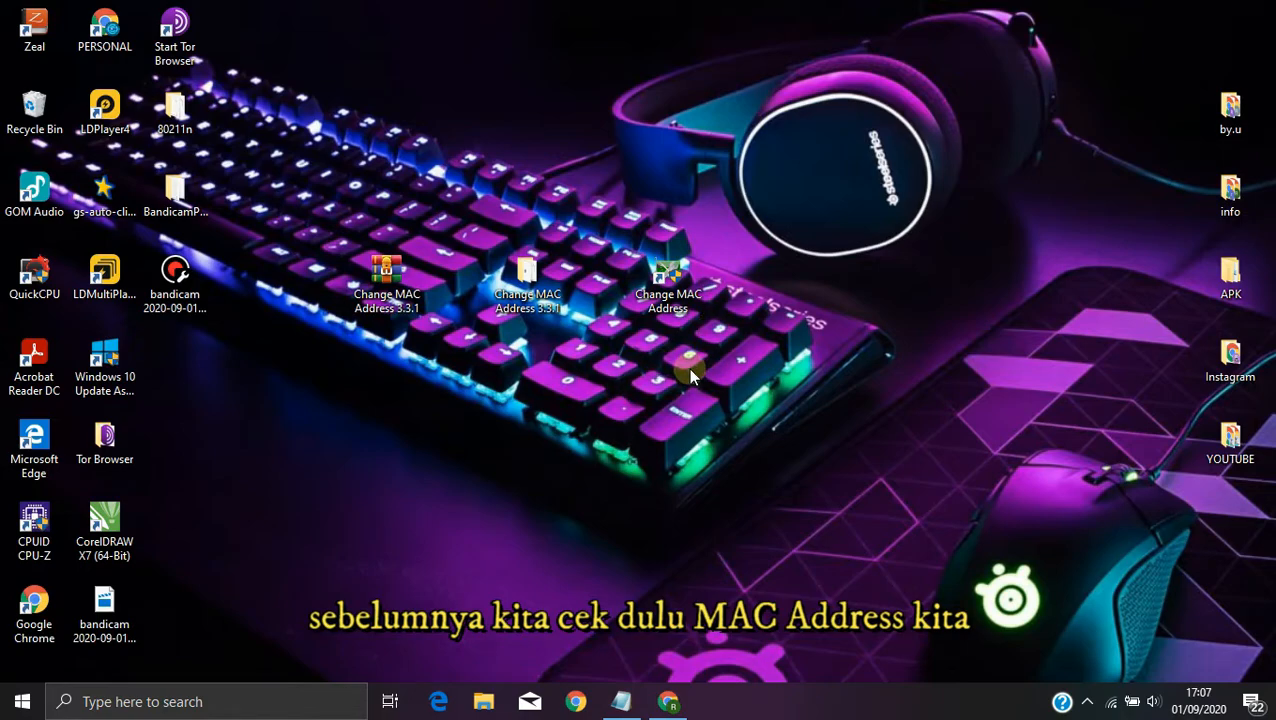
# Step: Check the physical address (MAC) of Wi-Fi 2 in its hardware properties in the Windows network settings
pyautogui.click(120, 703)
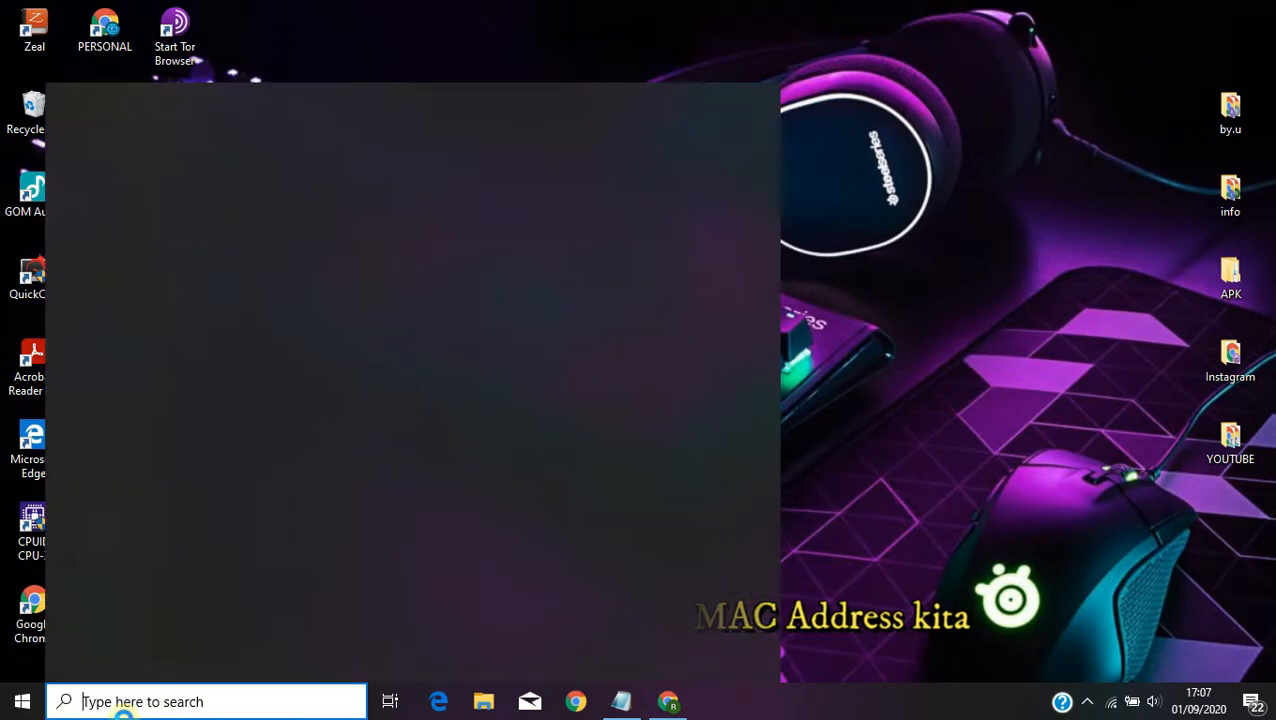
pyautogui.write('set')
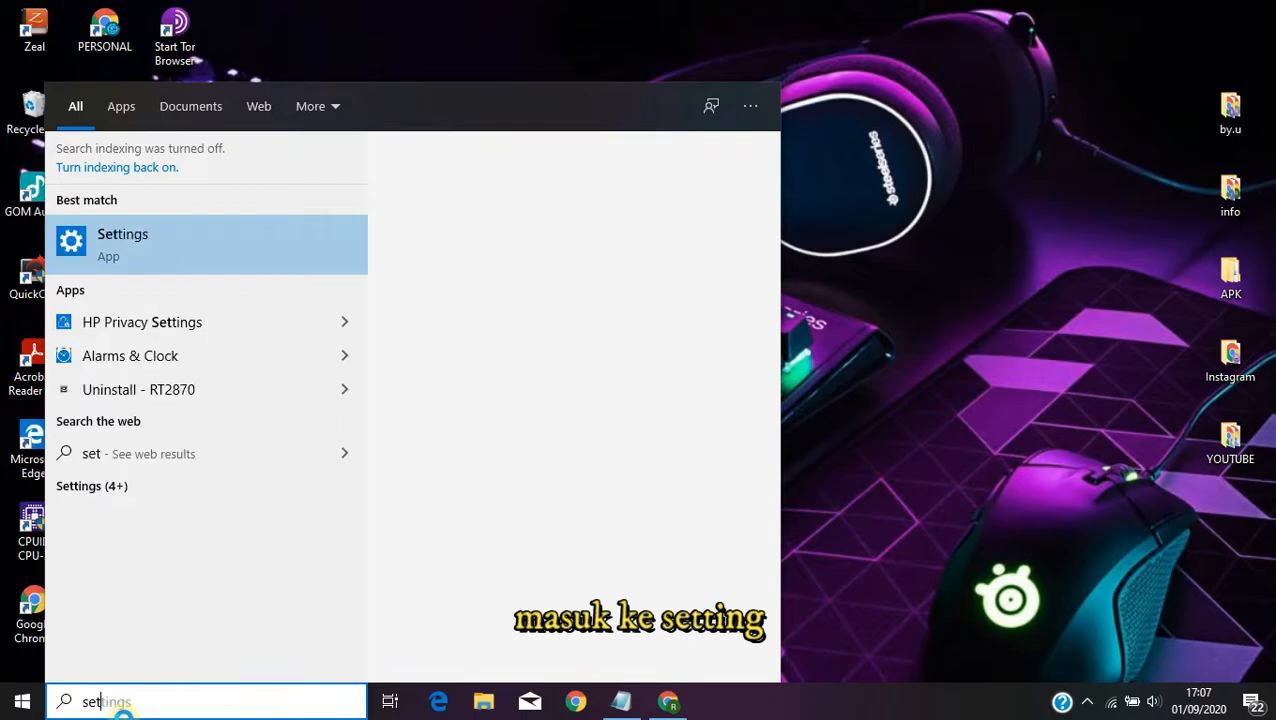
pyautogui.write('ti')
pyautogui.press('Return')
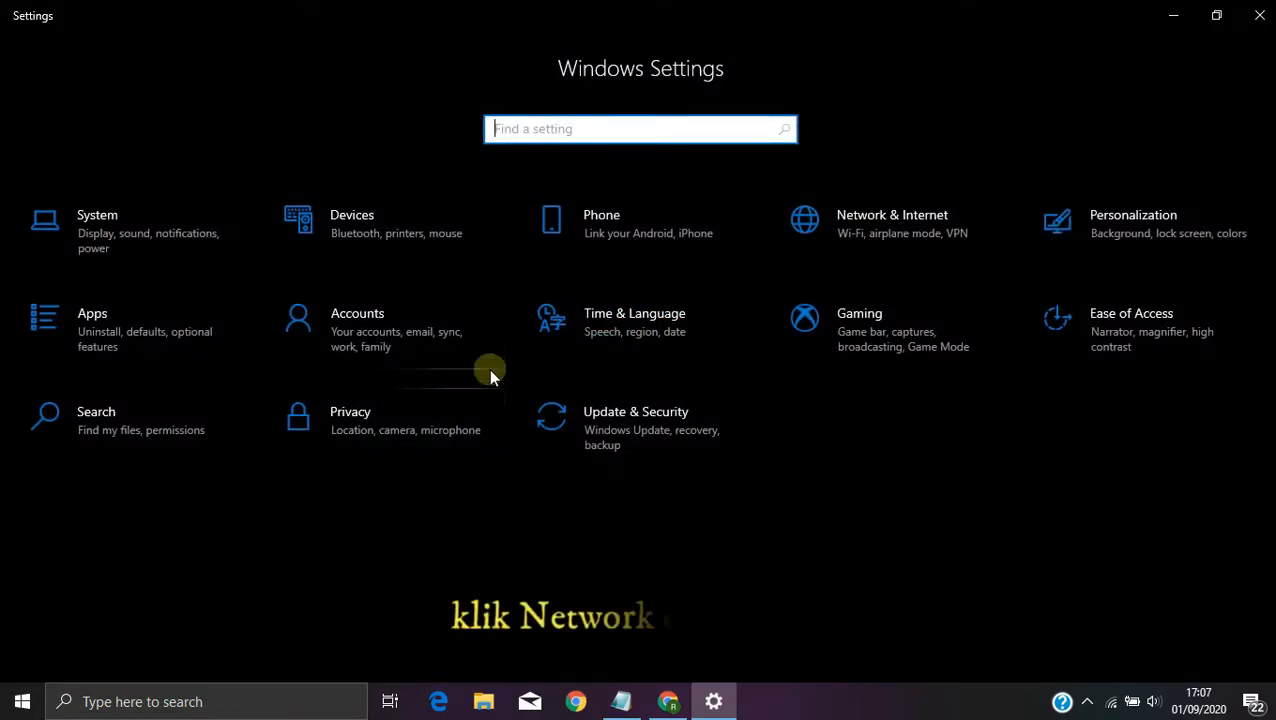
pyautogui.click(893, 216)
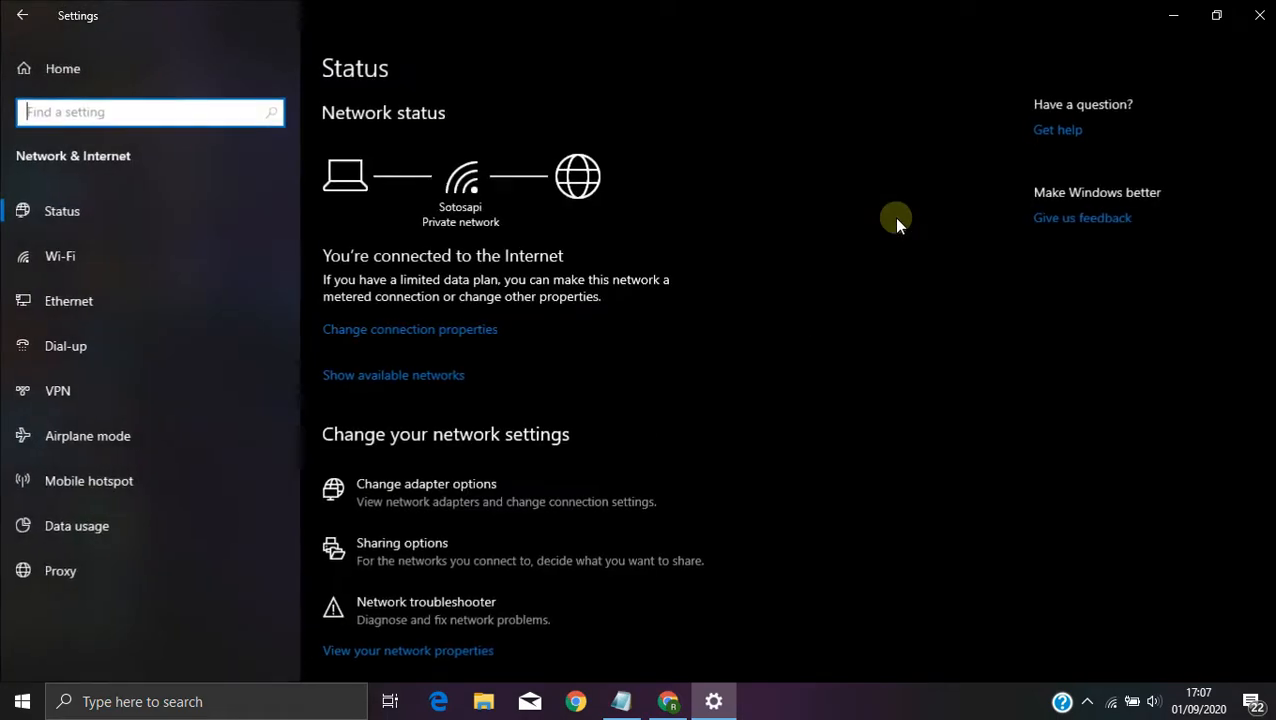
pyautogui.click(151, 258)
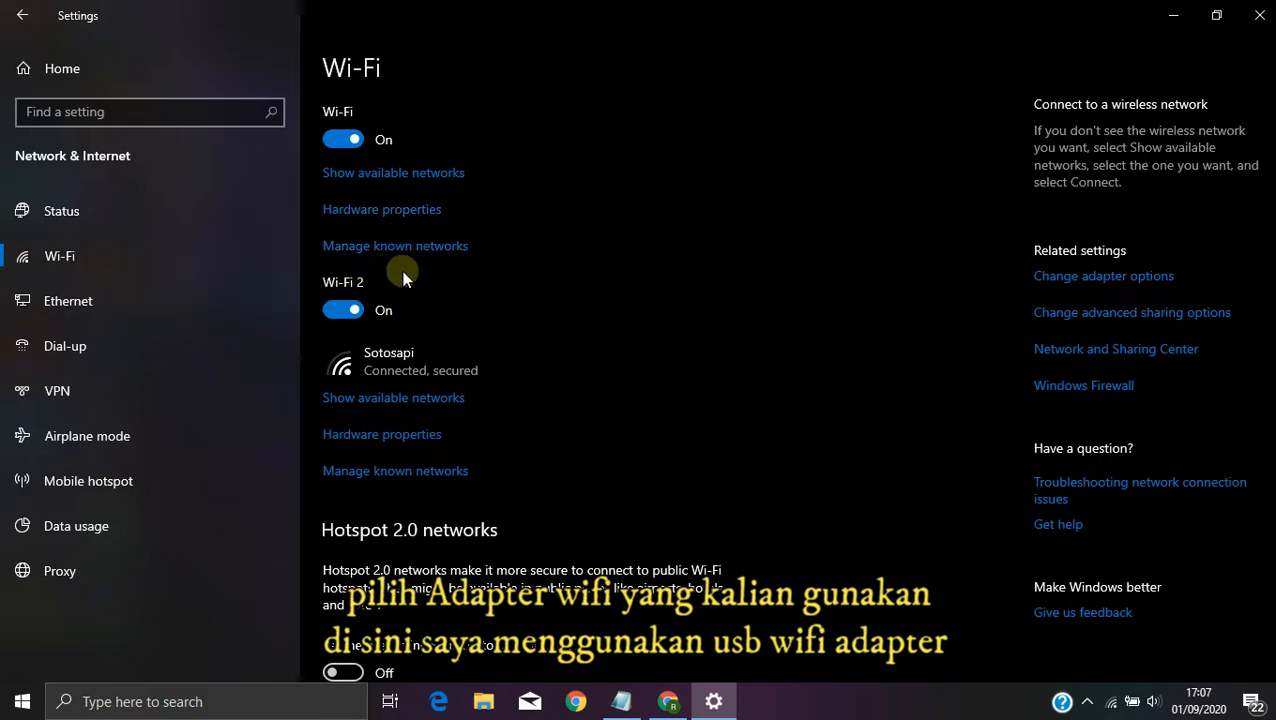
pyautogui.click(397, 432)
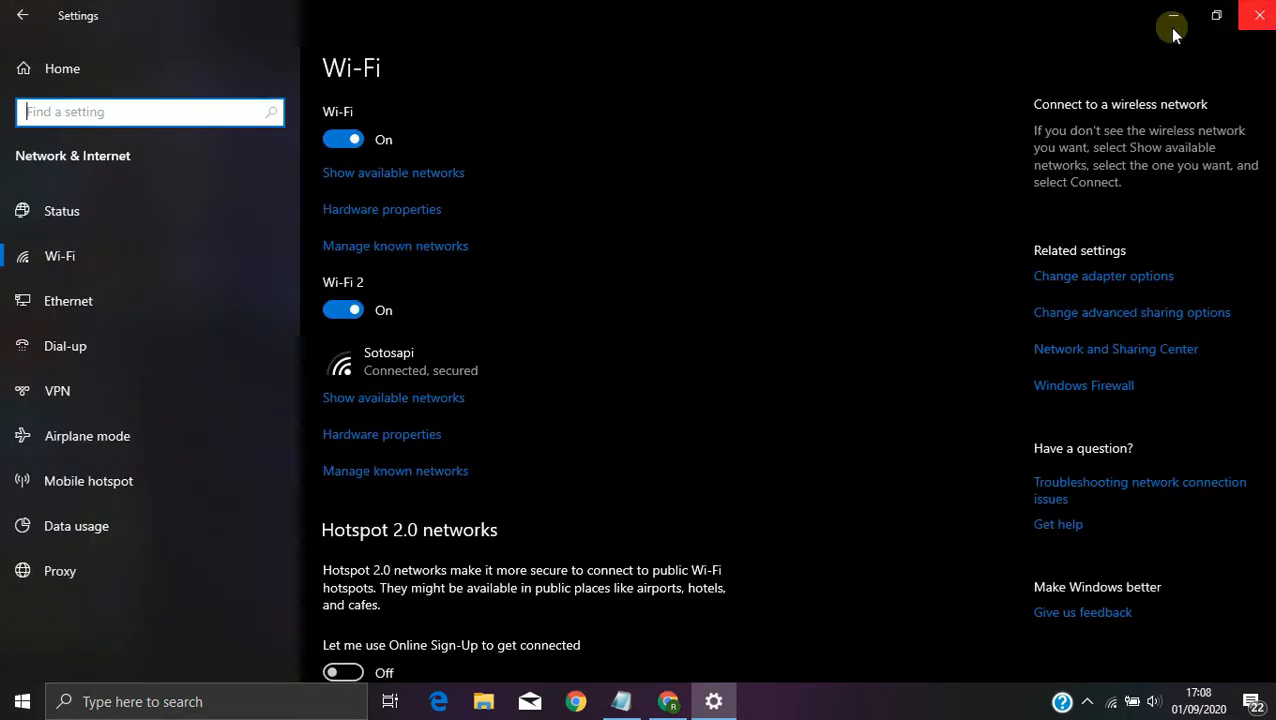
pyautogui.click(1172, 22)
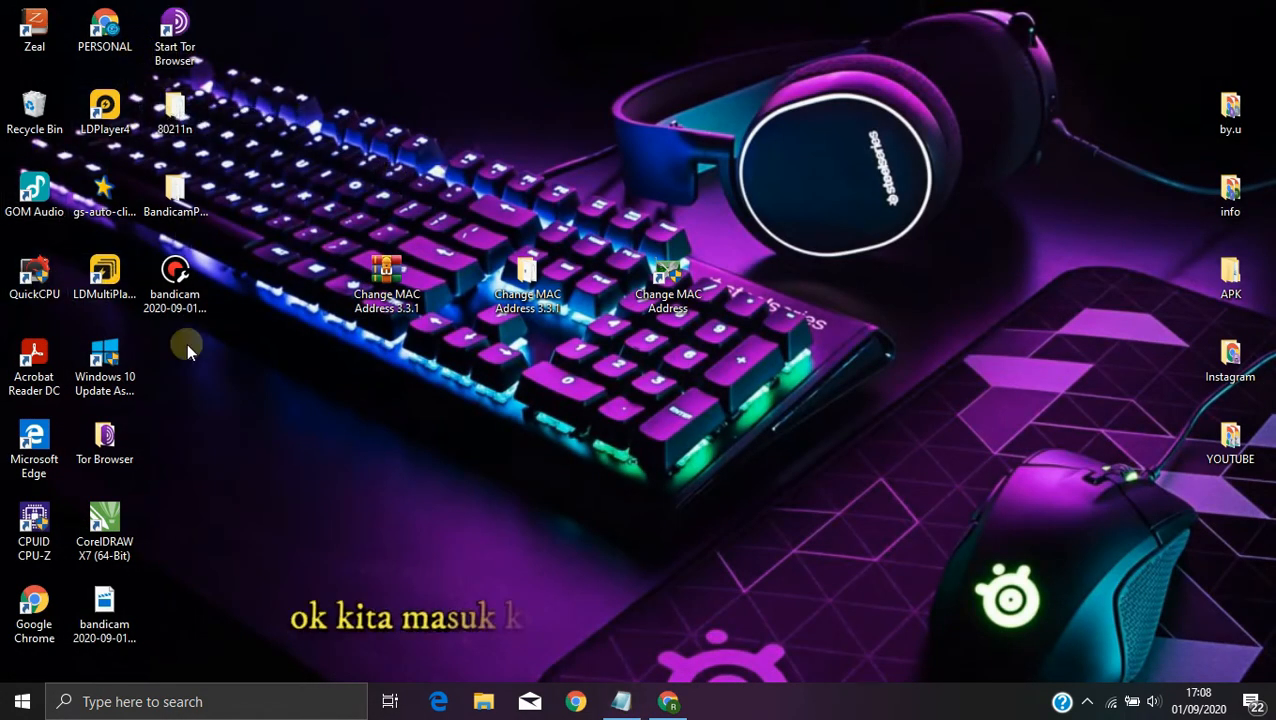
# Step: Launch Change MAC Address and try to register it by entering a licensee name and a license key
pyautogui.doubleClick(675, 293)
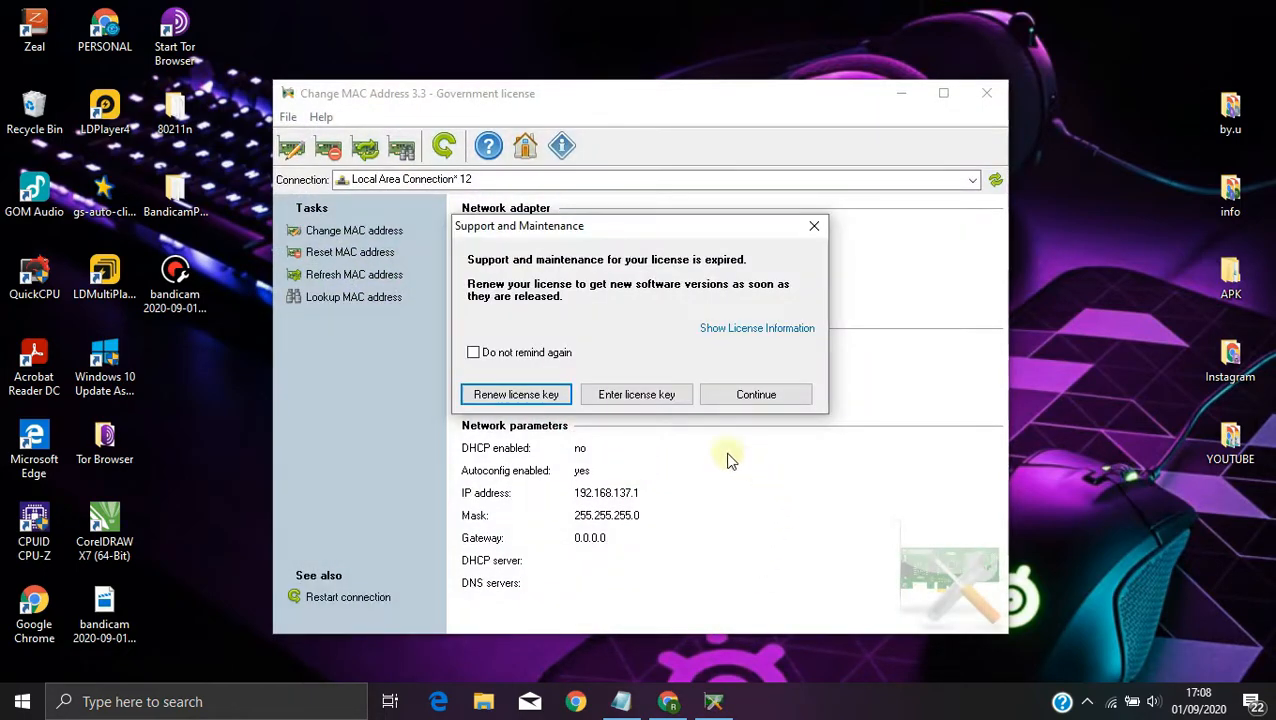
pyautogui.click(648, 394)
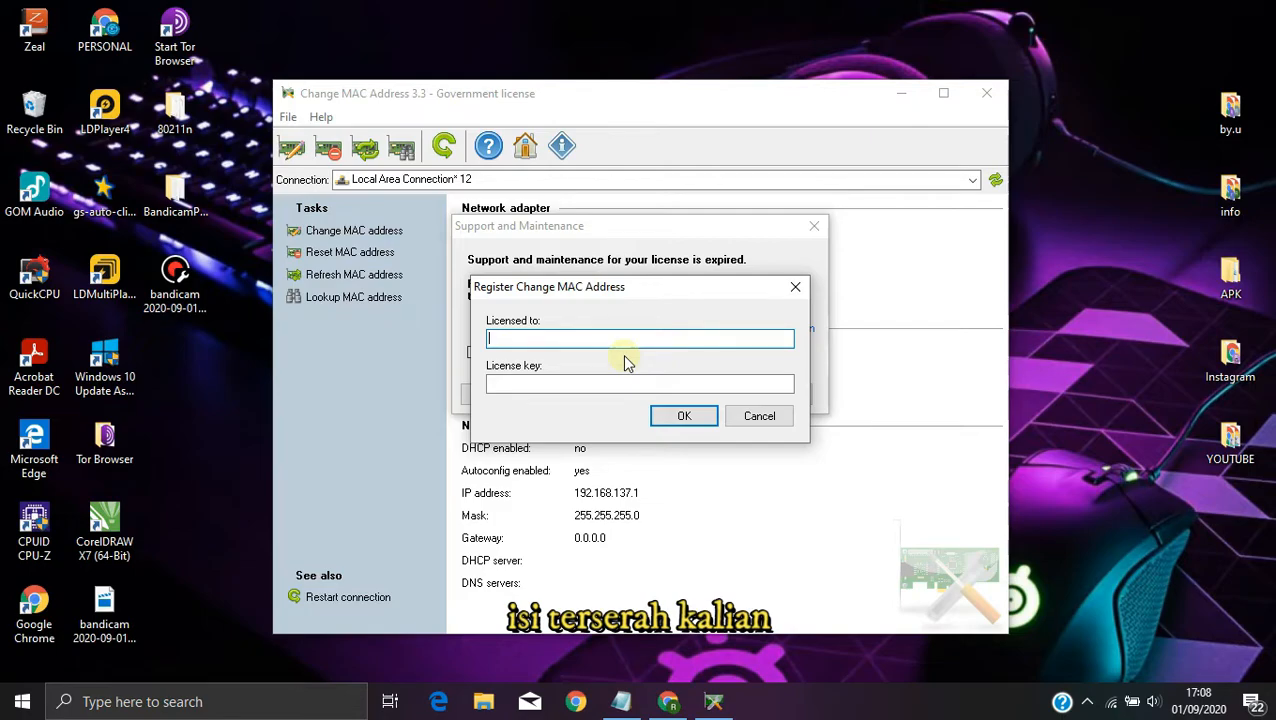
pyautogui.write('ER ID')
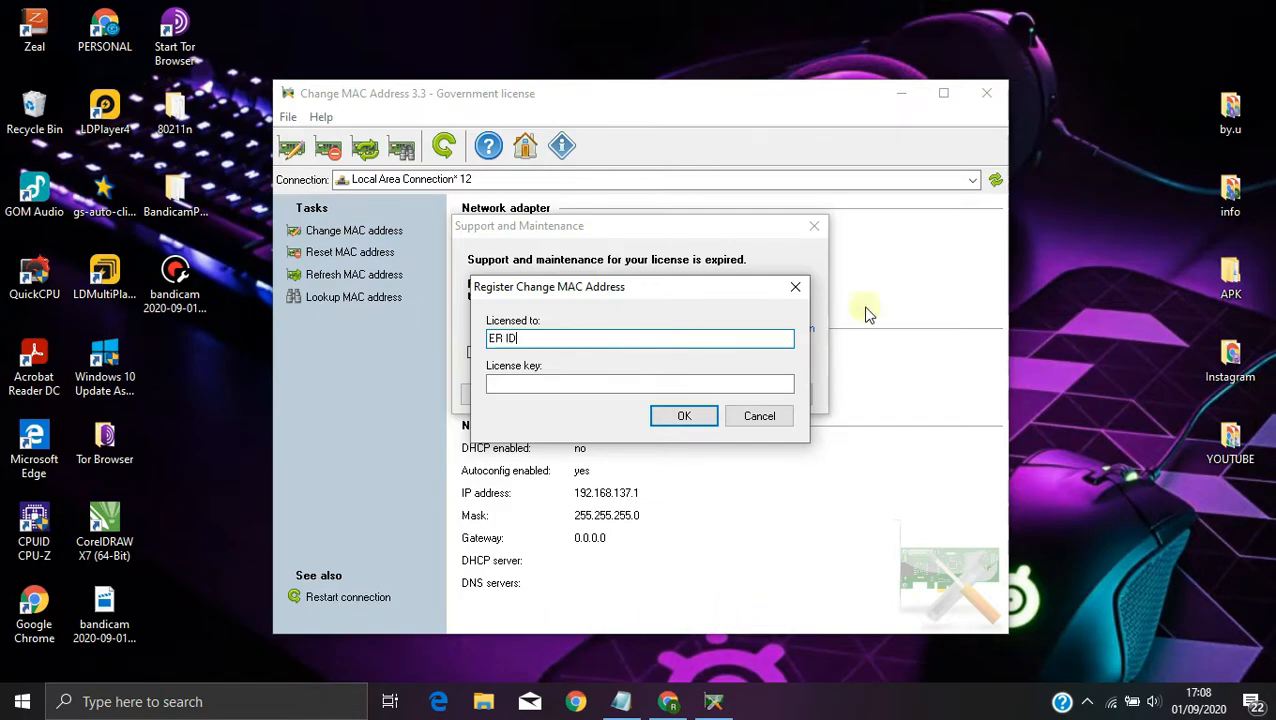
pyautogui.click(659, 385)
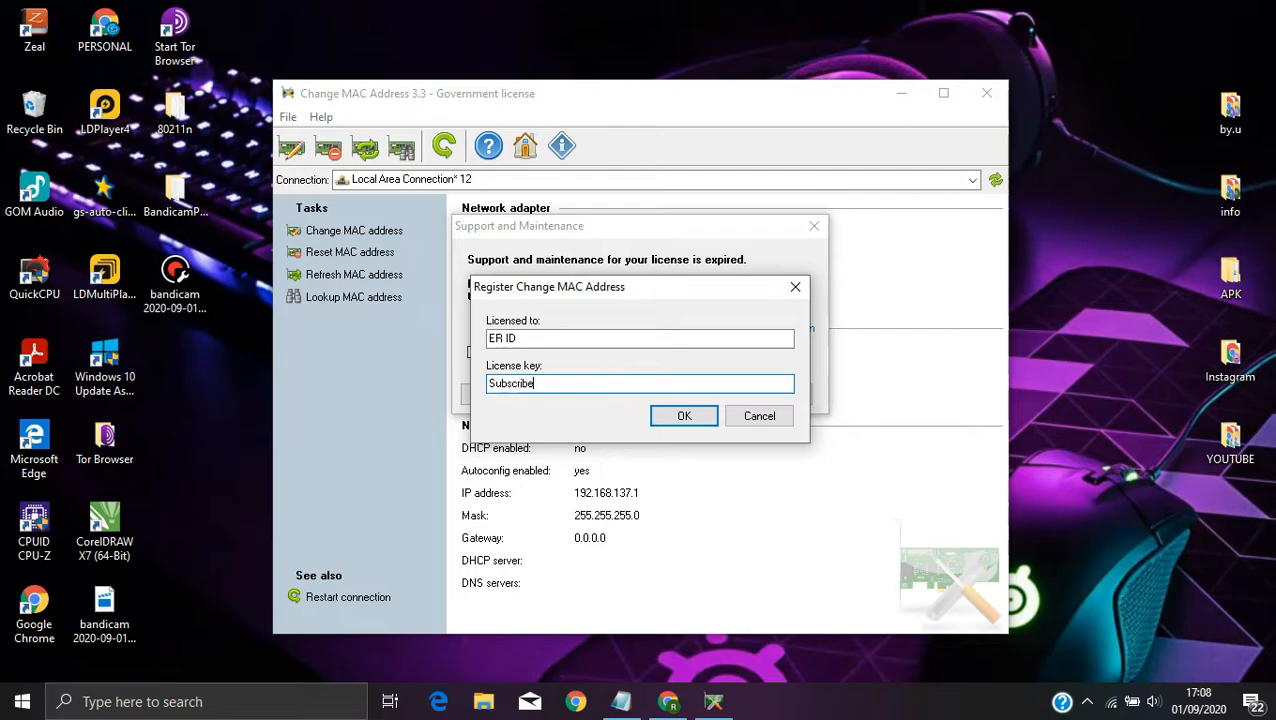
pyautogui.click(684, 414)
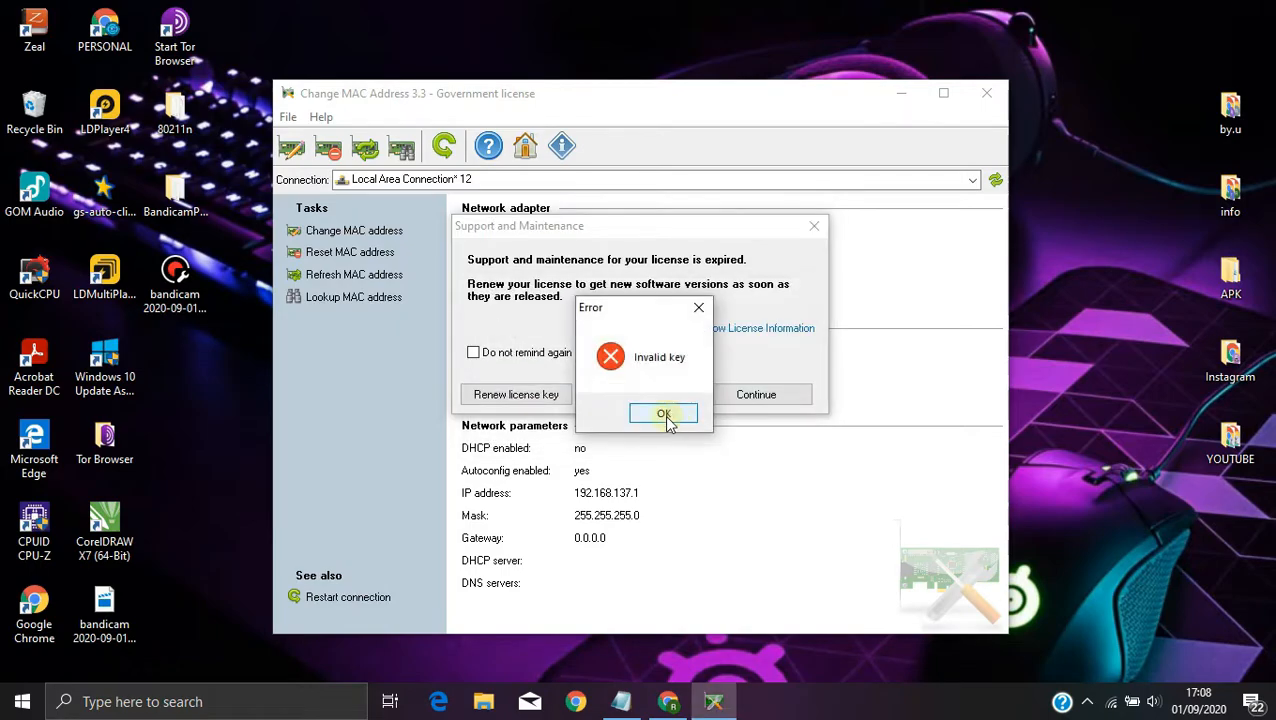
pyautogui.click(663, 414)
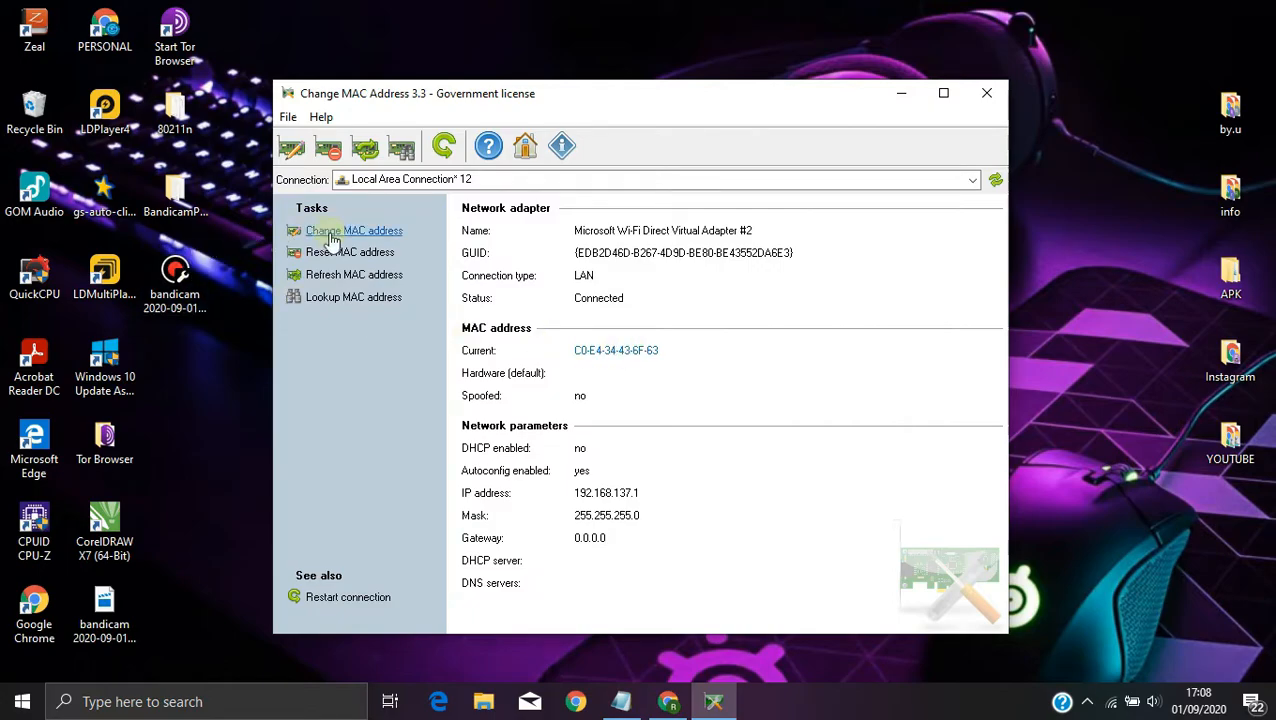
# Step: Cancel the MAC address change for Local Area Connection* 12 and select Wi-Fi 2 as the connection instead
pyautogui.click(379, 233)
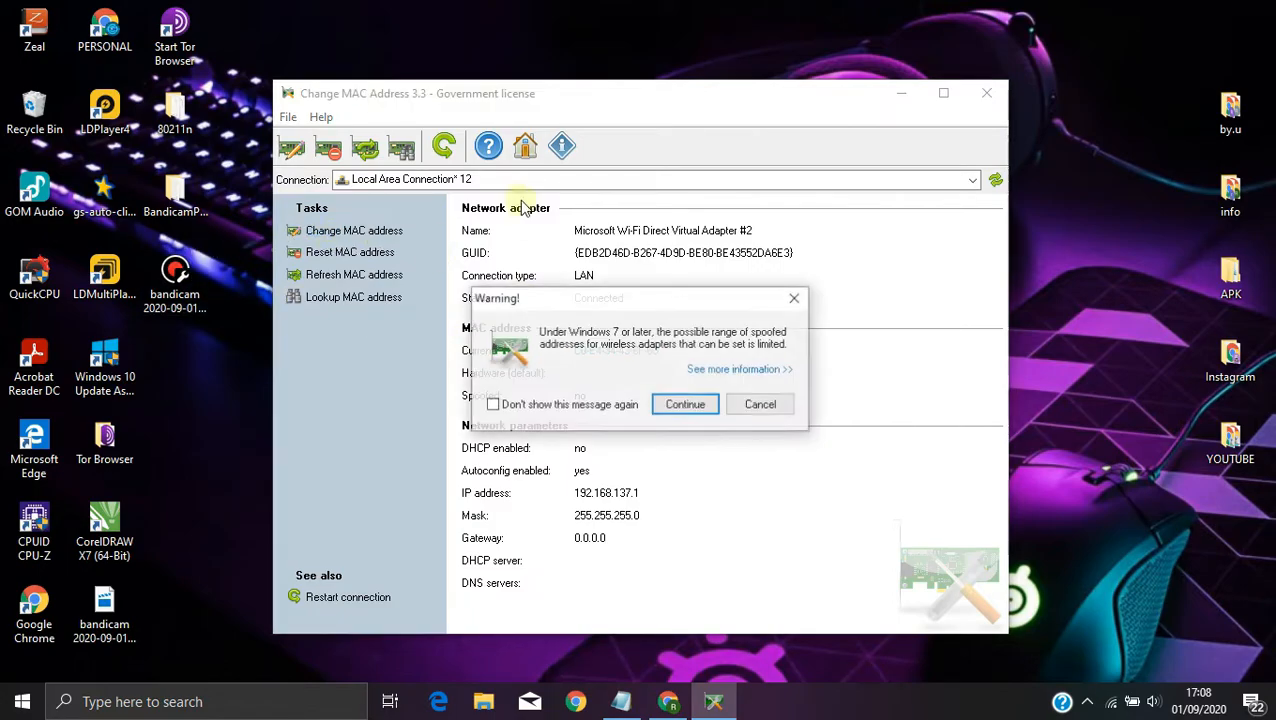
pyautogui.click(772, 413)
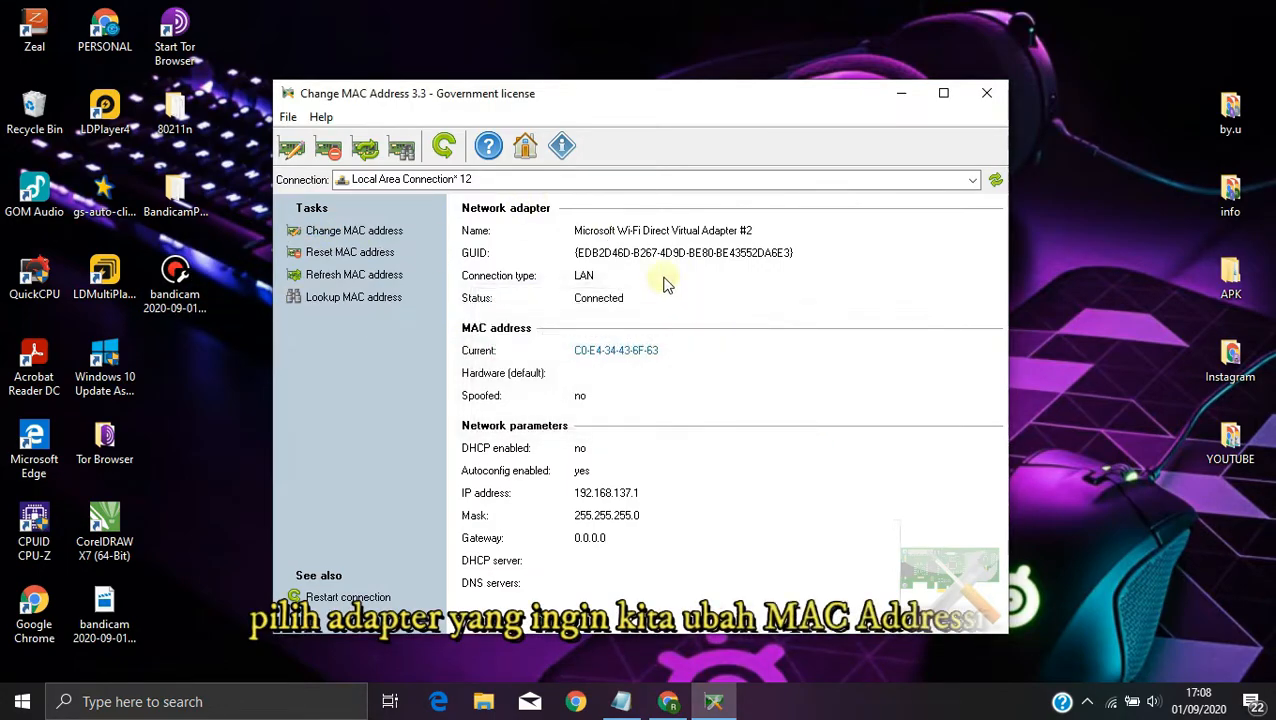
pyautogui.click(512, 182)
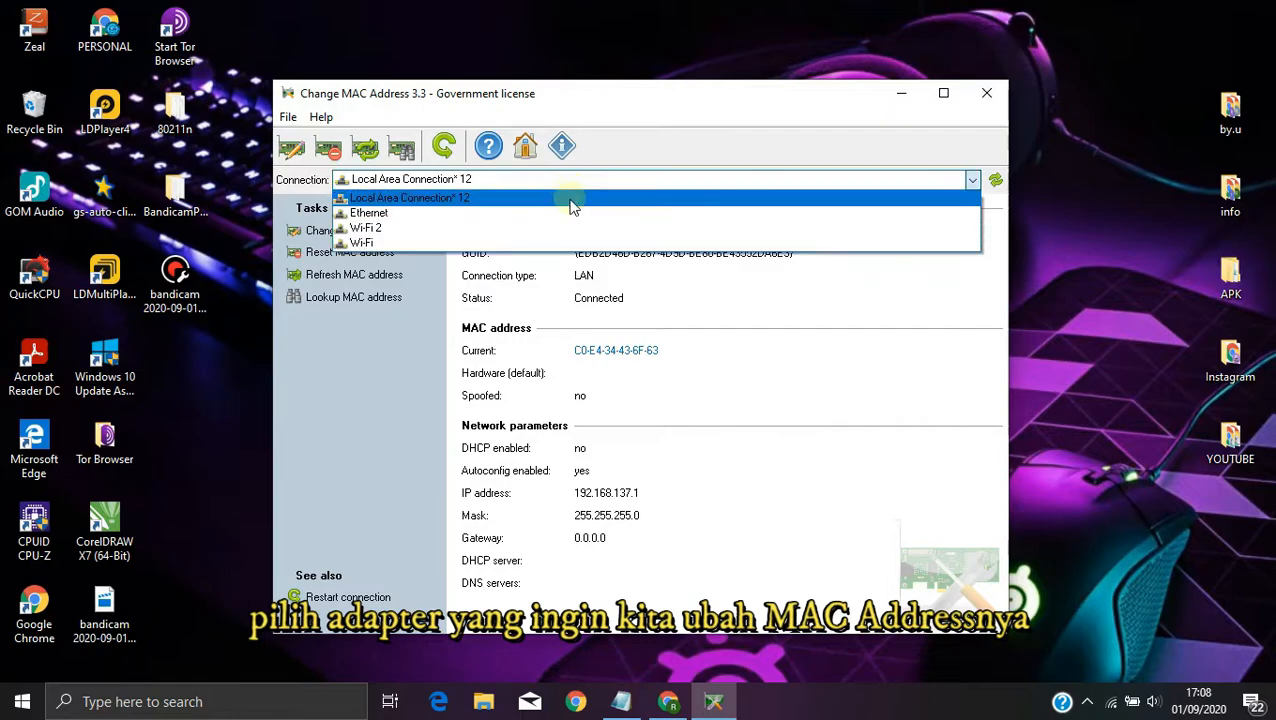
pyautogui.click(460, 230)
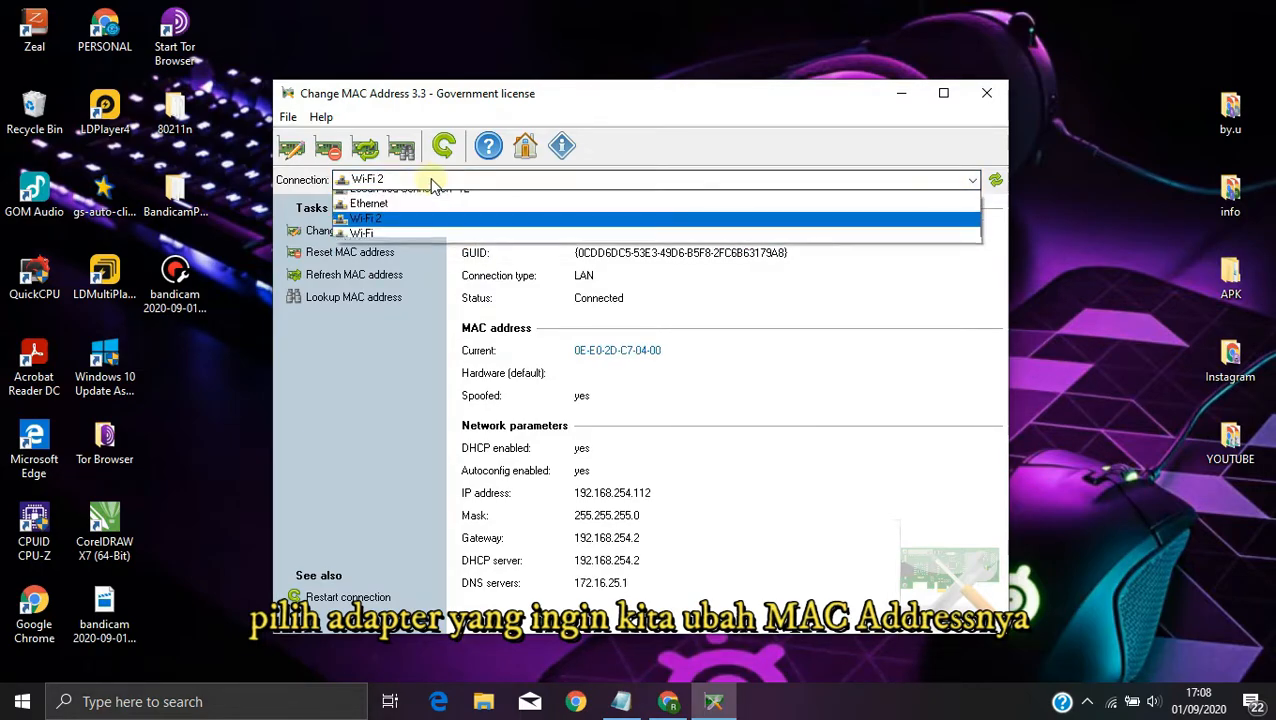
# Step: Change the MAC address of the Wi-Fi 2 connection to 0E-E0-2D-C7-04-12, accepting the wireless adapter warning and confirming the change
pyautogui.click(441, 222)
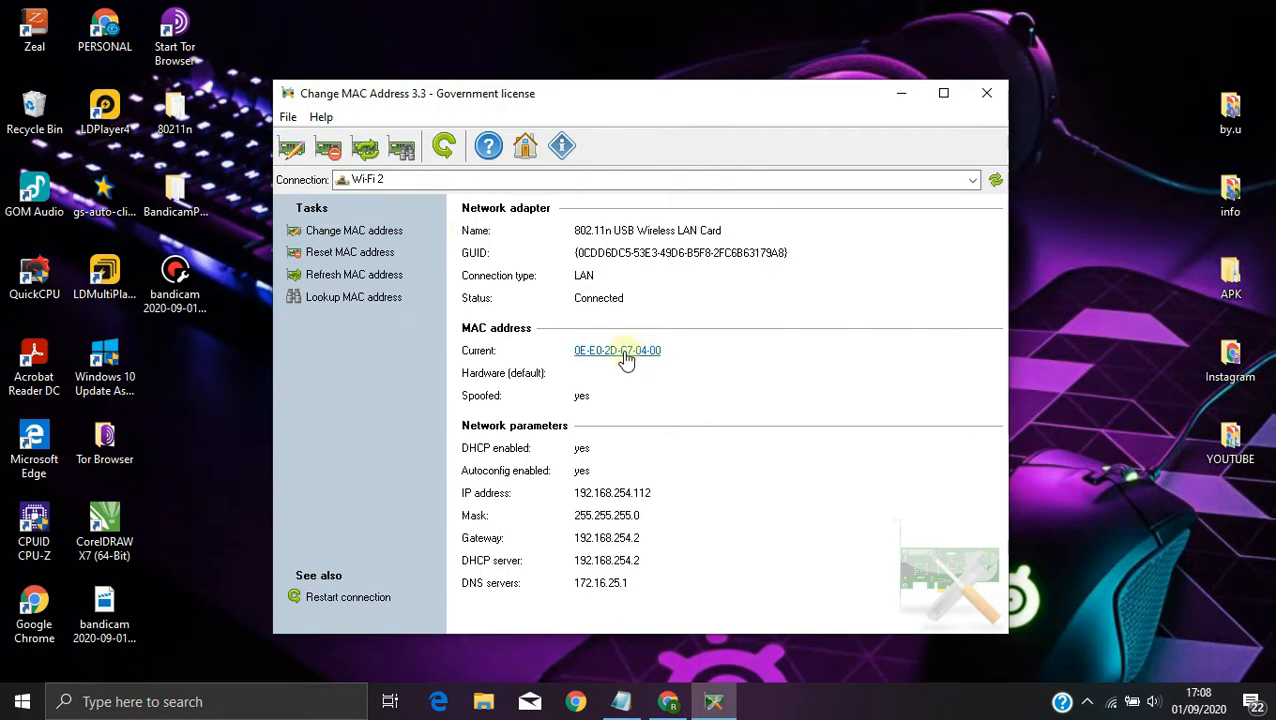
pyautogui.click(340, 232)
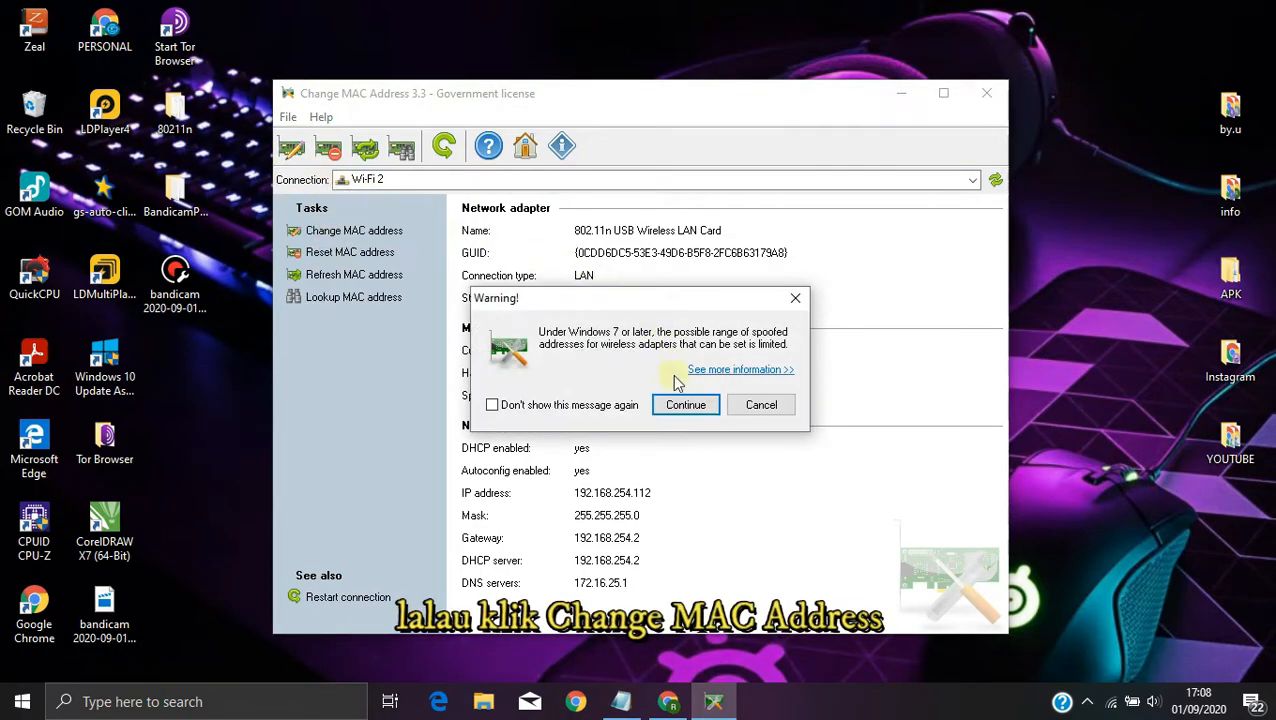
pyautogui.click(684, 410)
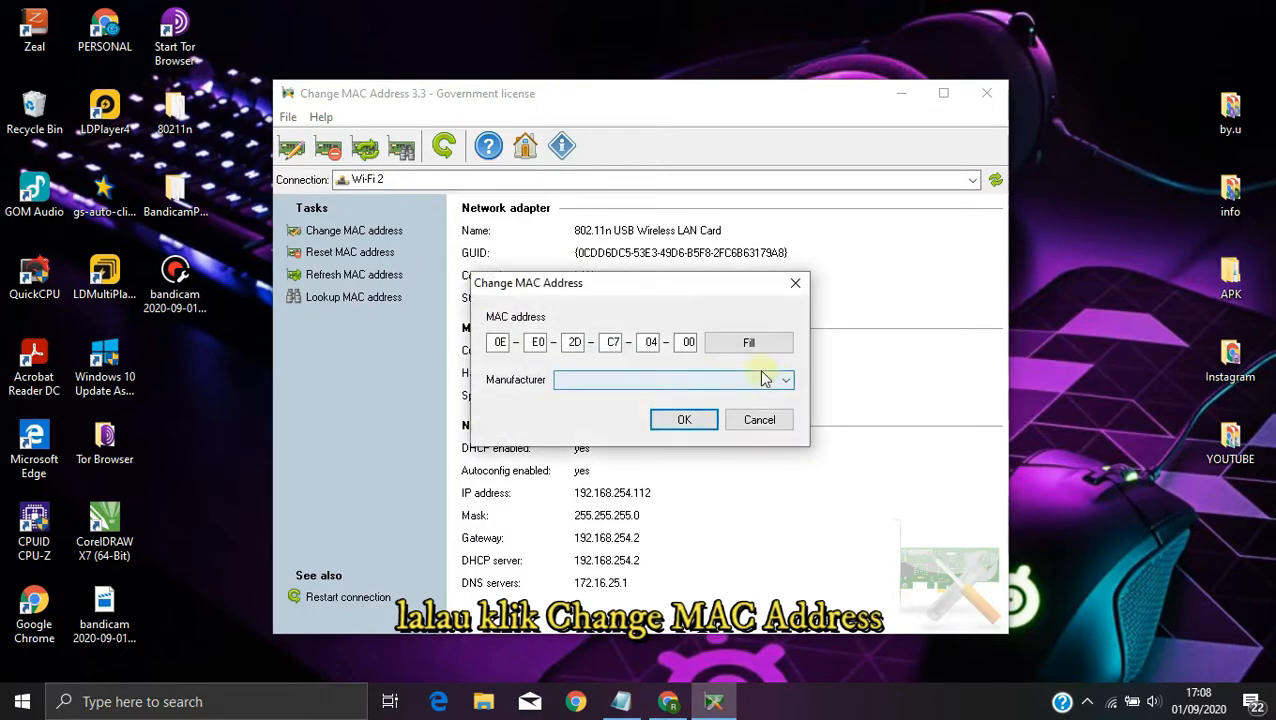
pyautogui.doubleClick(650, 342)
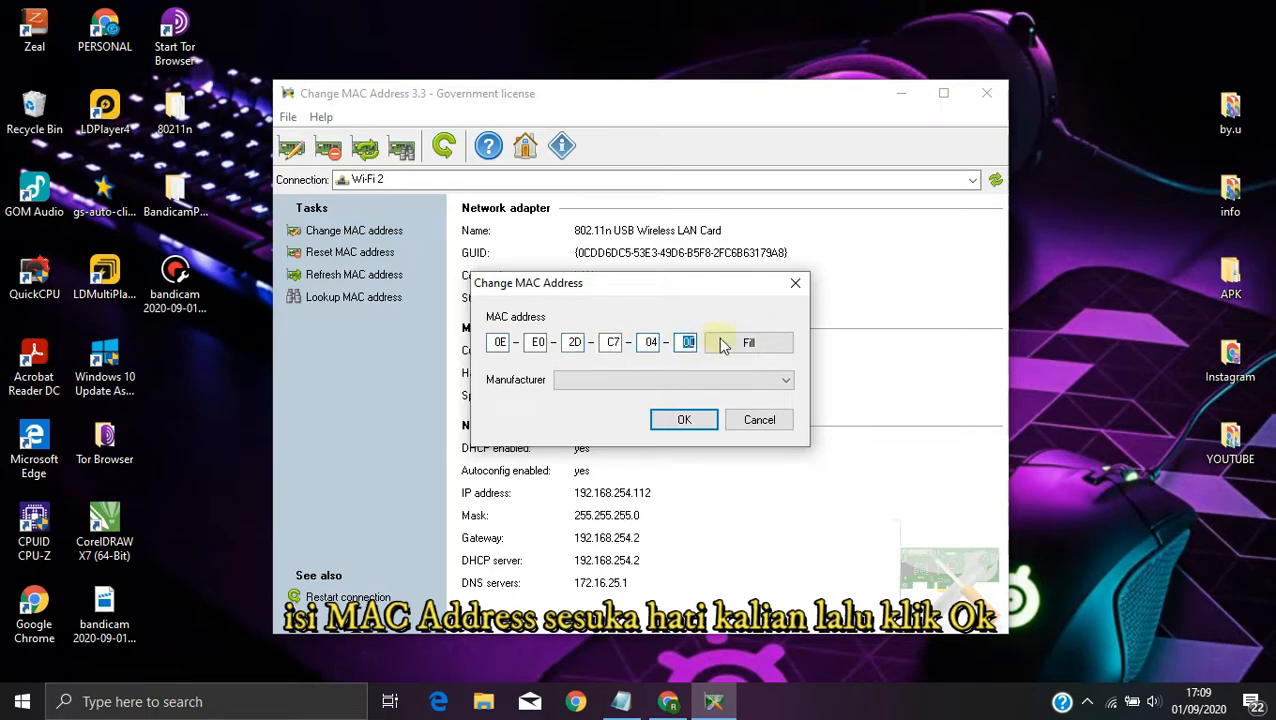
pyautogui.write('12')
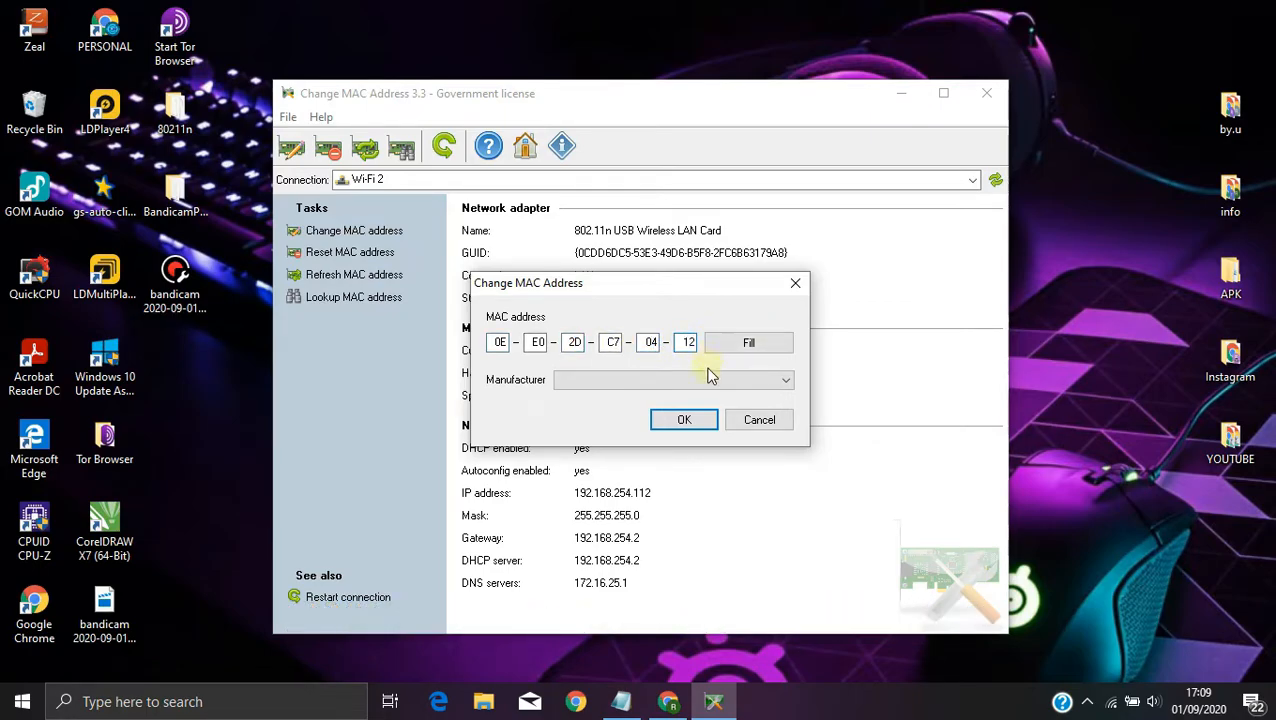
pyautogui.click(662, 421)
pyautogui.click(686, 415)
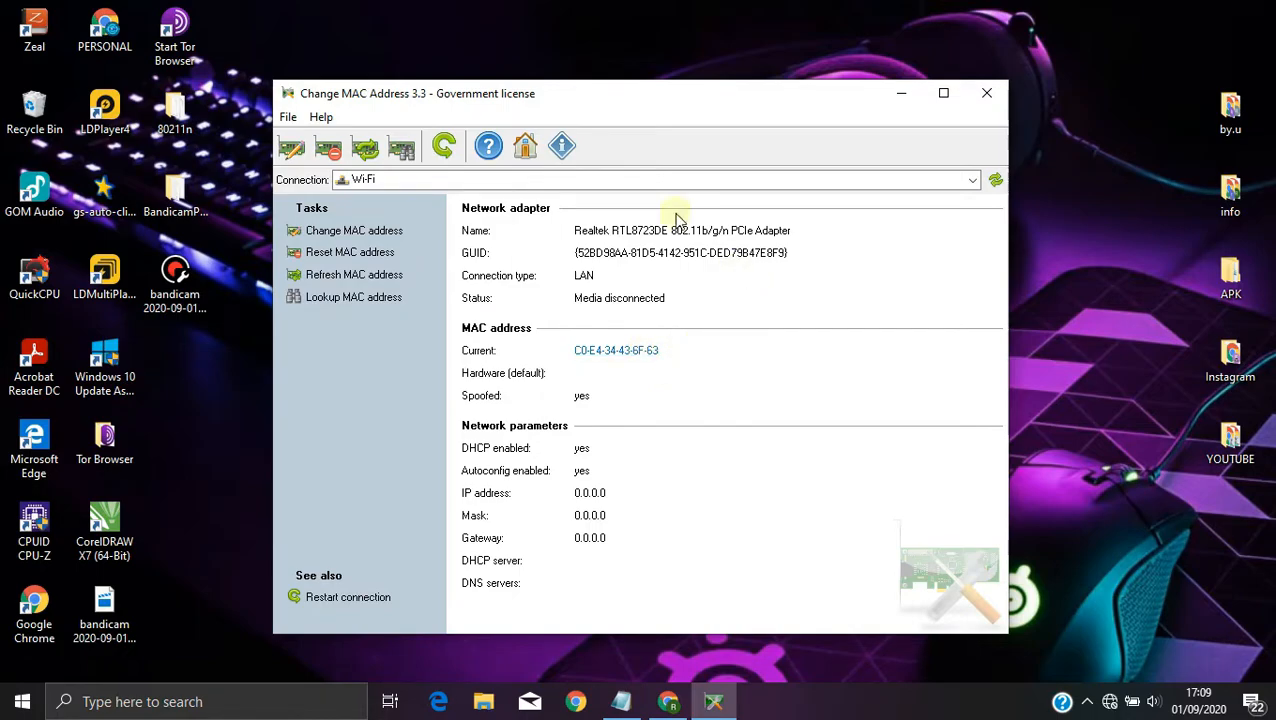
# Step: Select the Wi-Fi 2 connection again to check its current MAC address, and close the program without another change
pyautogui.click(618, 179)
pyautogui.click(446, 224)
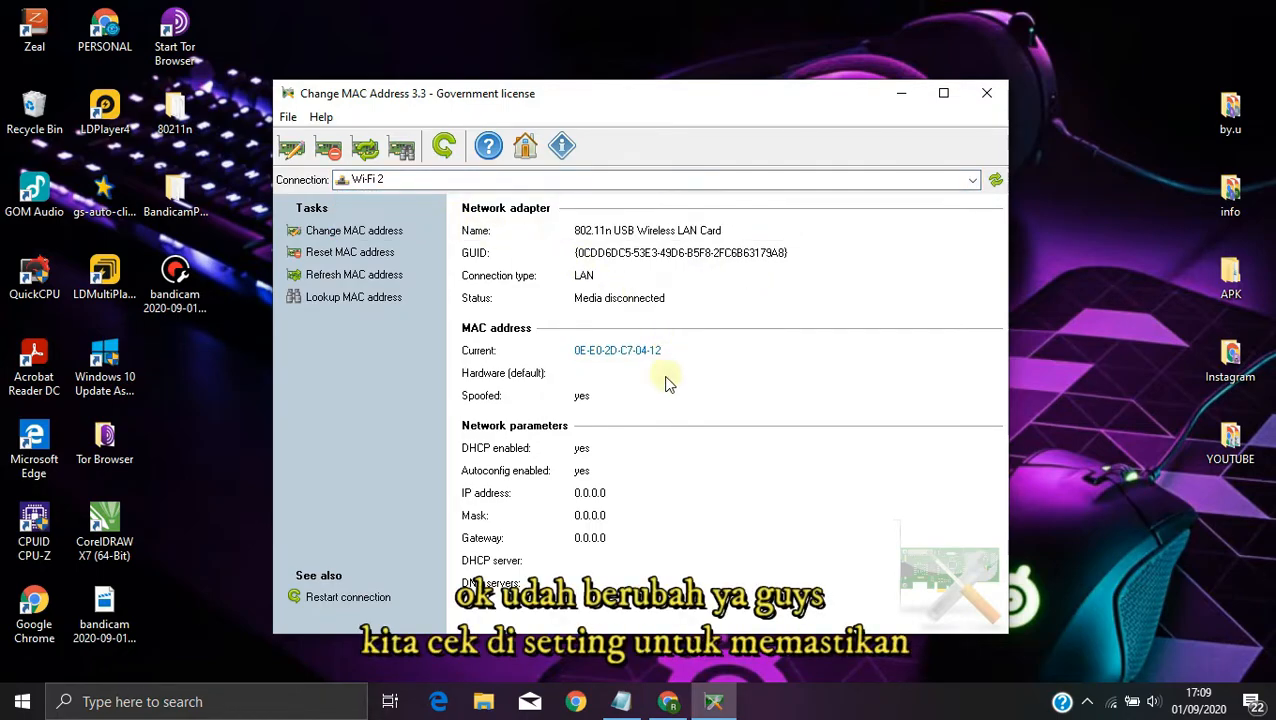
pyautogui.click(648, 356)
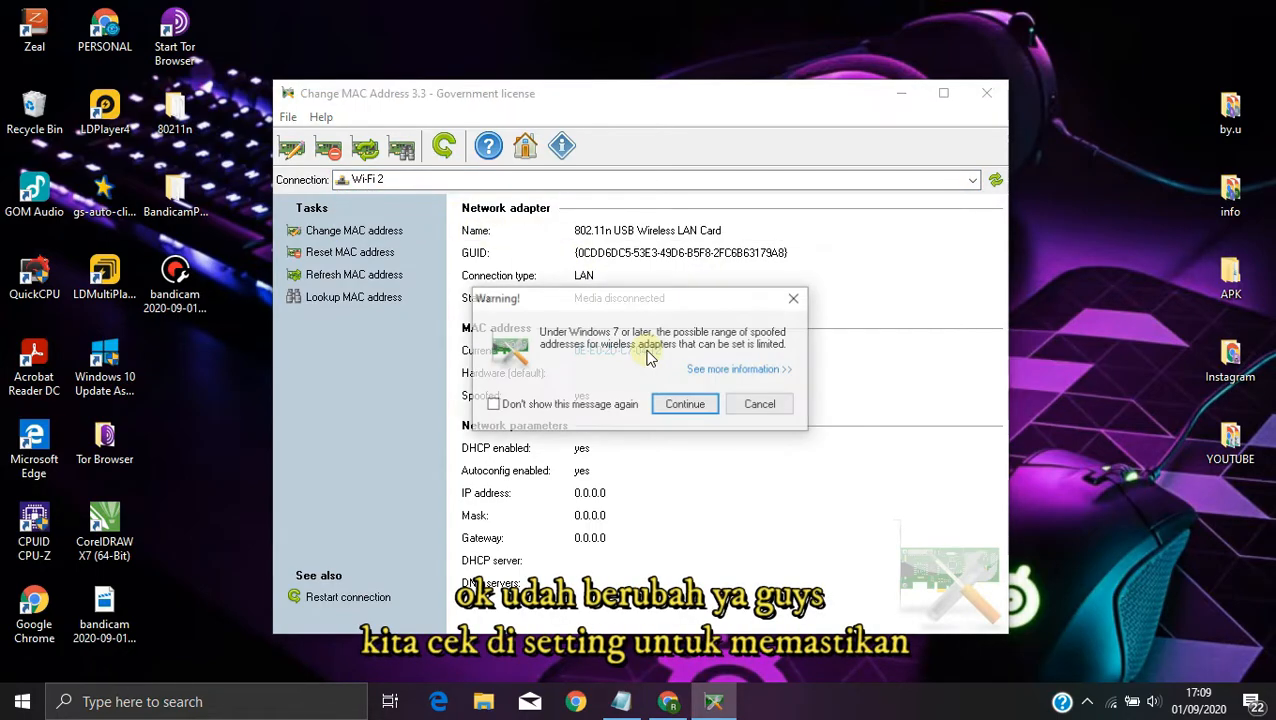
pyautogui.click(796, 299)
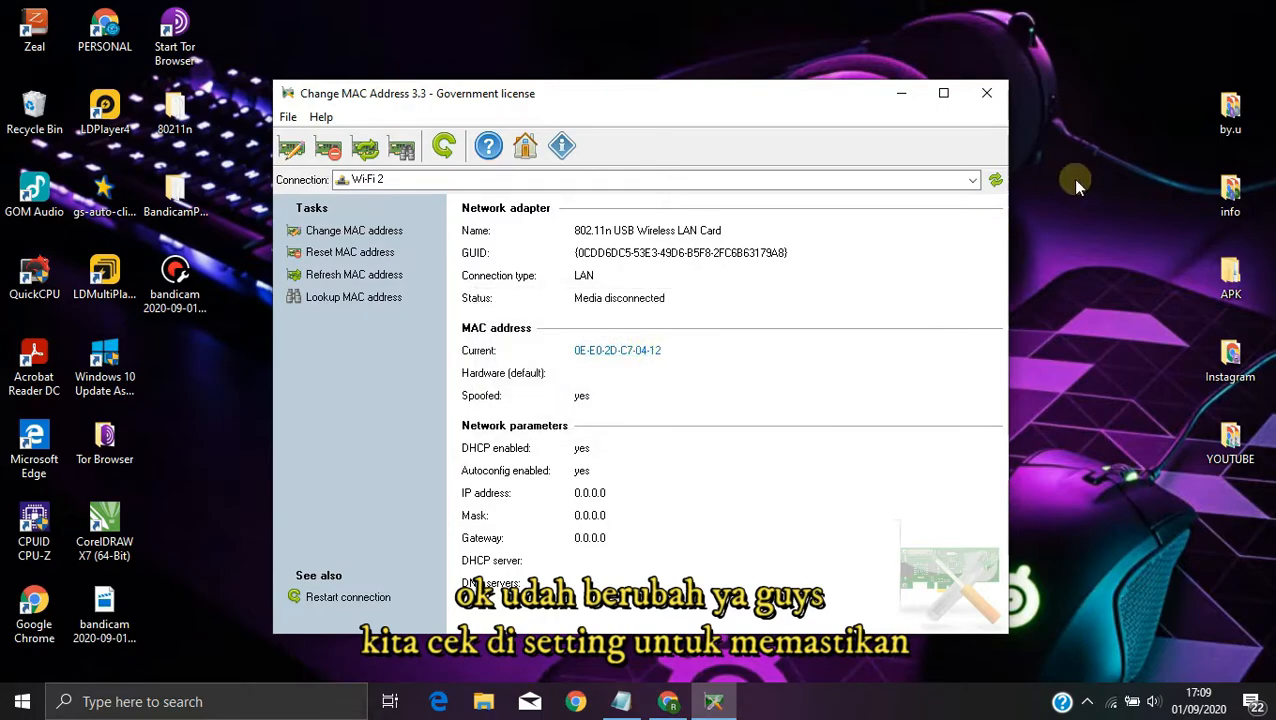
pyautogui.click(987, 93)
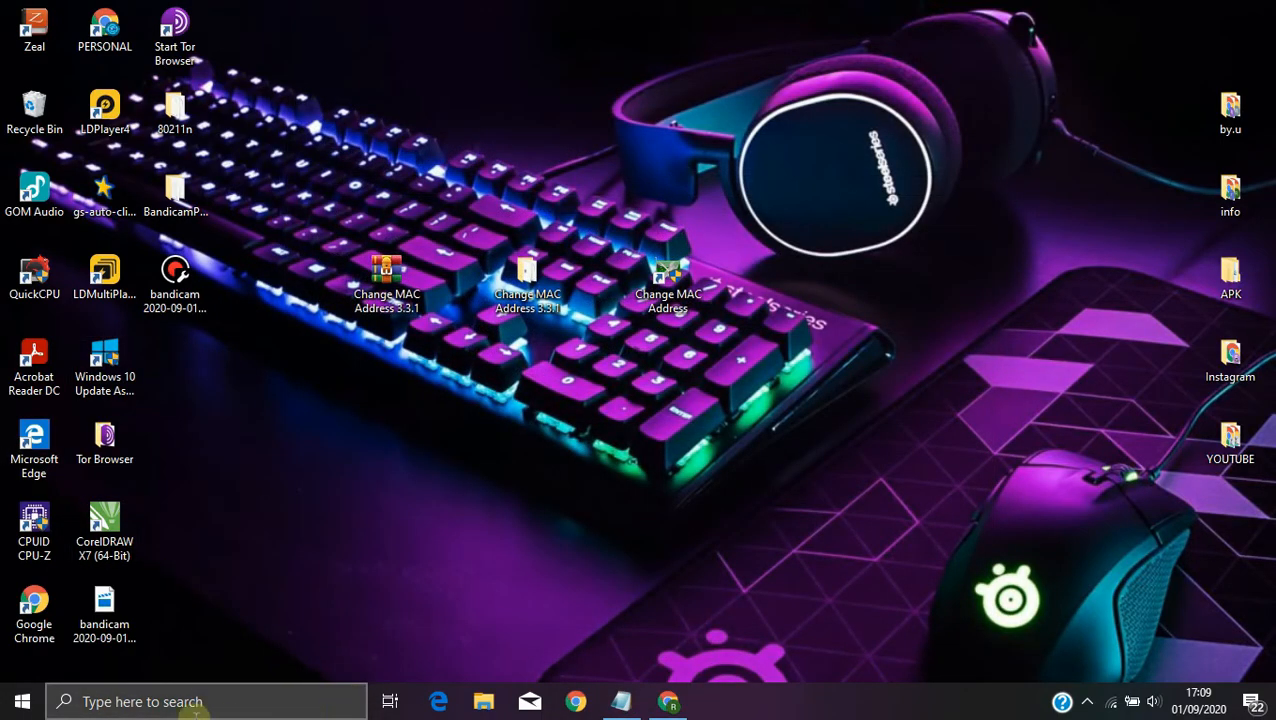
# Step: Check the physical address (MAC) of Wi-Fi 2 in the Wi-Fi hardware properties of Windows Settings, and close Settings
pyautogui.click(193, 705)
pyautogui.write('sxe')
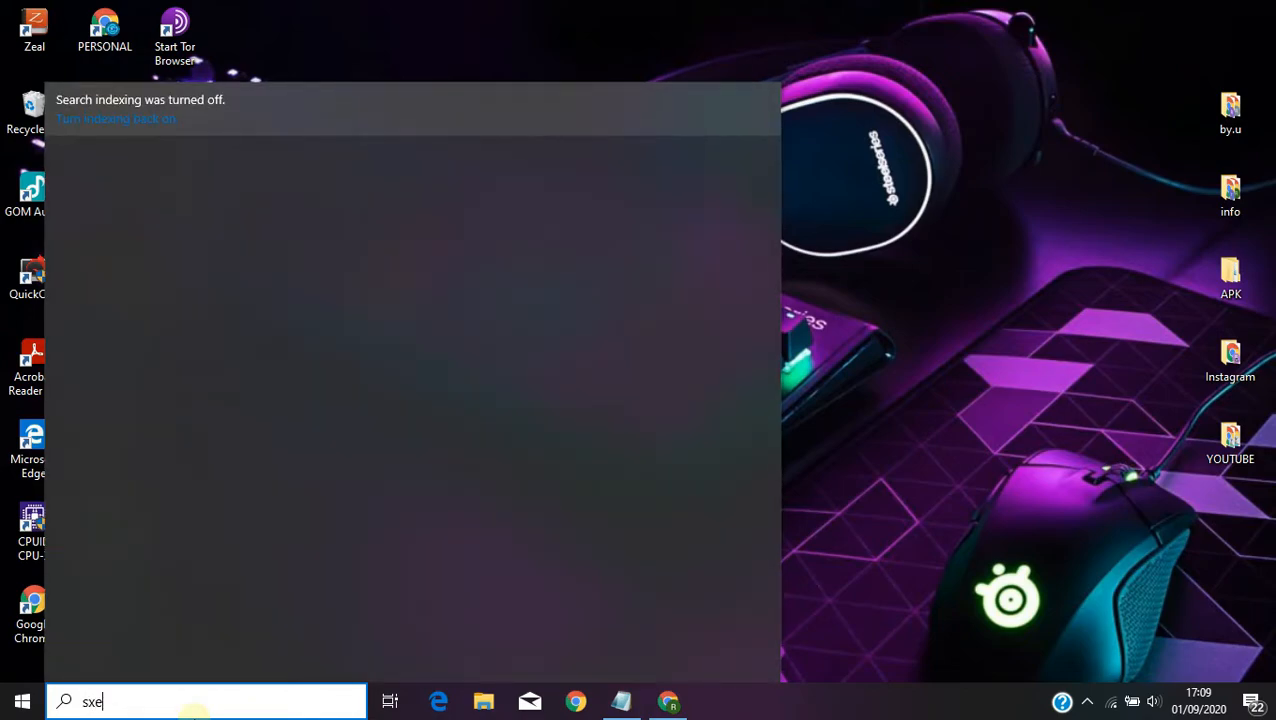
pyautogui.press('BackSpace')
pyautogui.press('BackSpace')
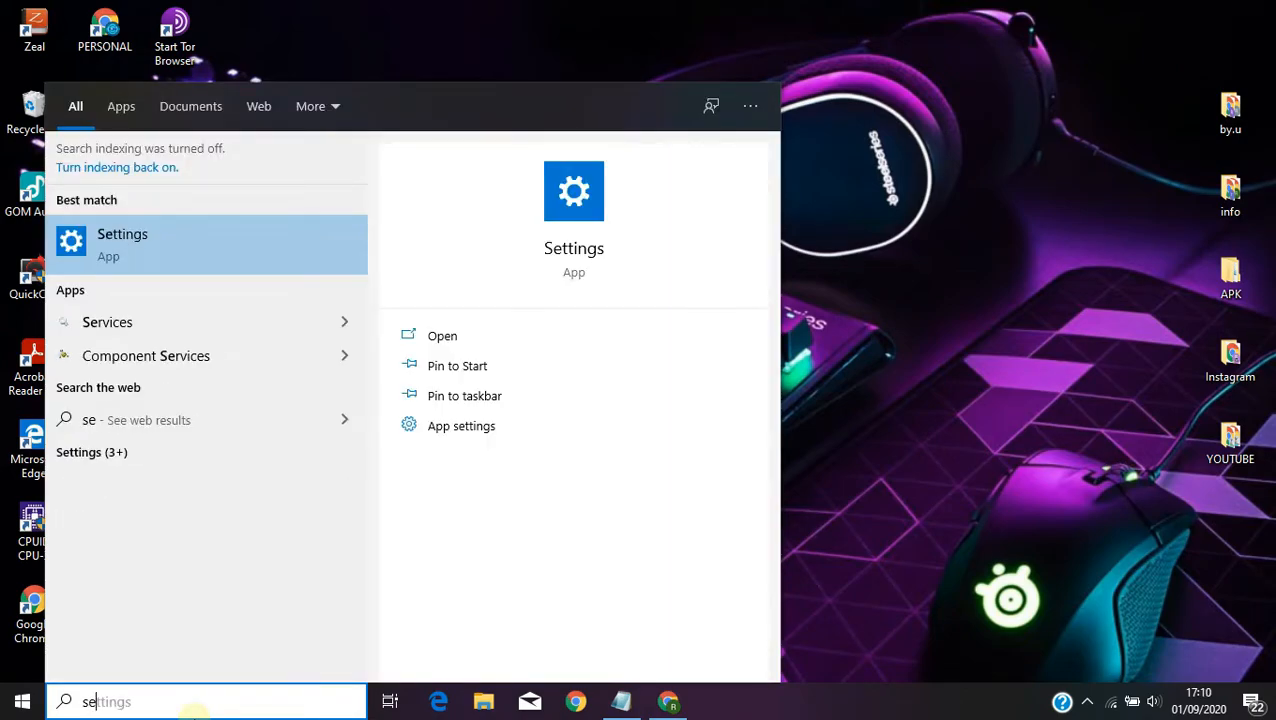
pyautogui.click(239, 222)
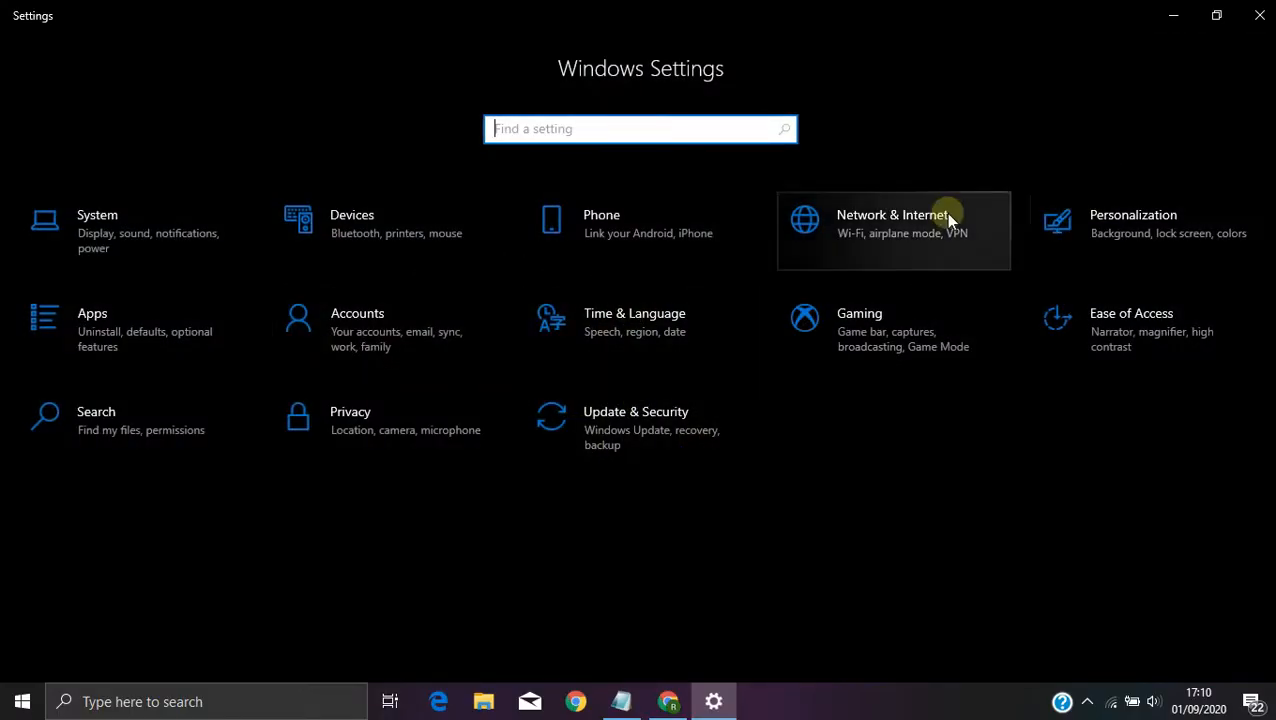
pyautogui.click(806, 203)
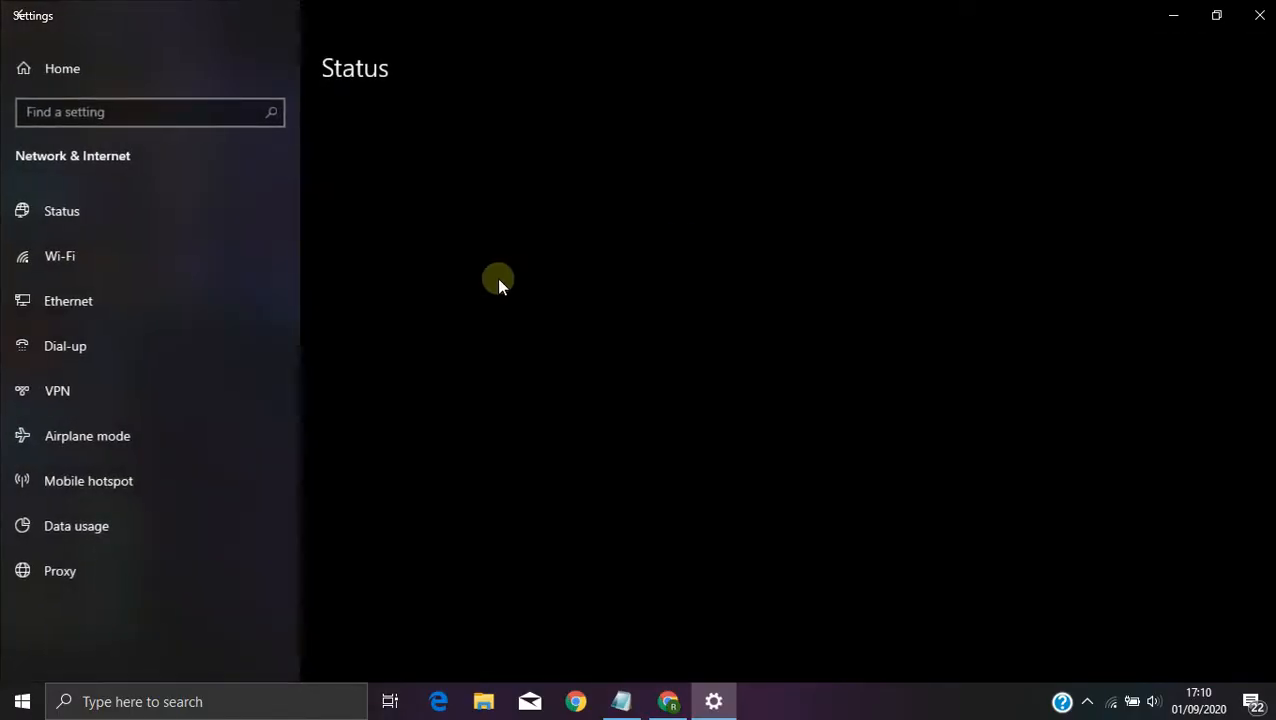
pyautogui.scroll(-3, 470, 347)
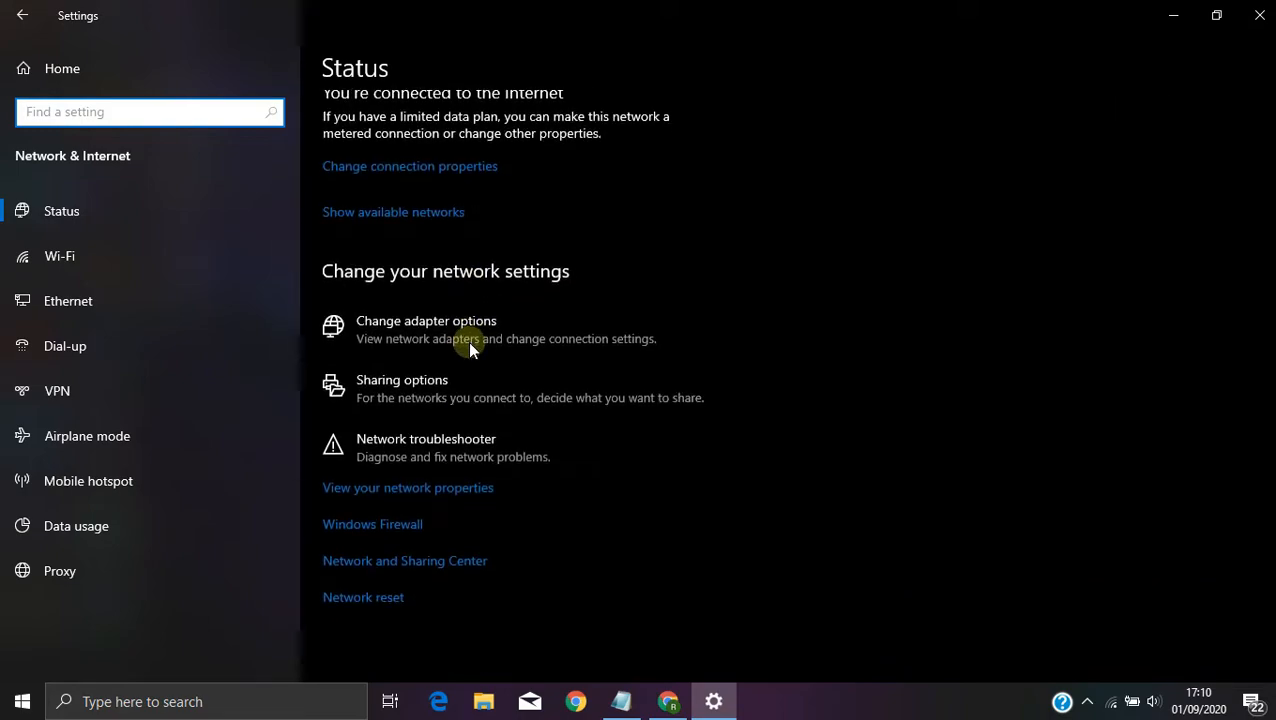
pyautogui.scroll(3, 470, 336)
pyautogui.click(103, 260)
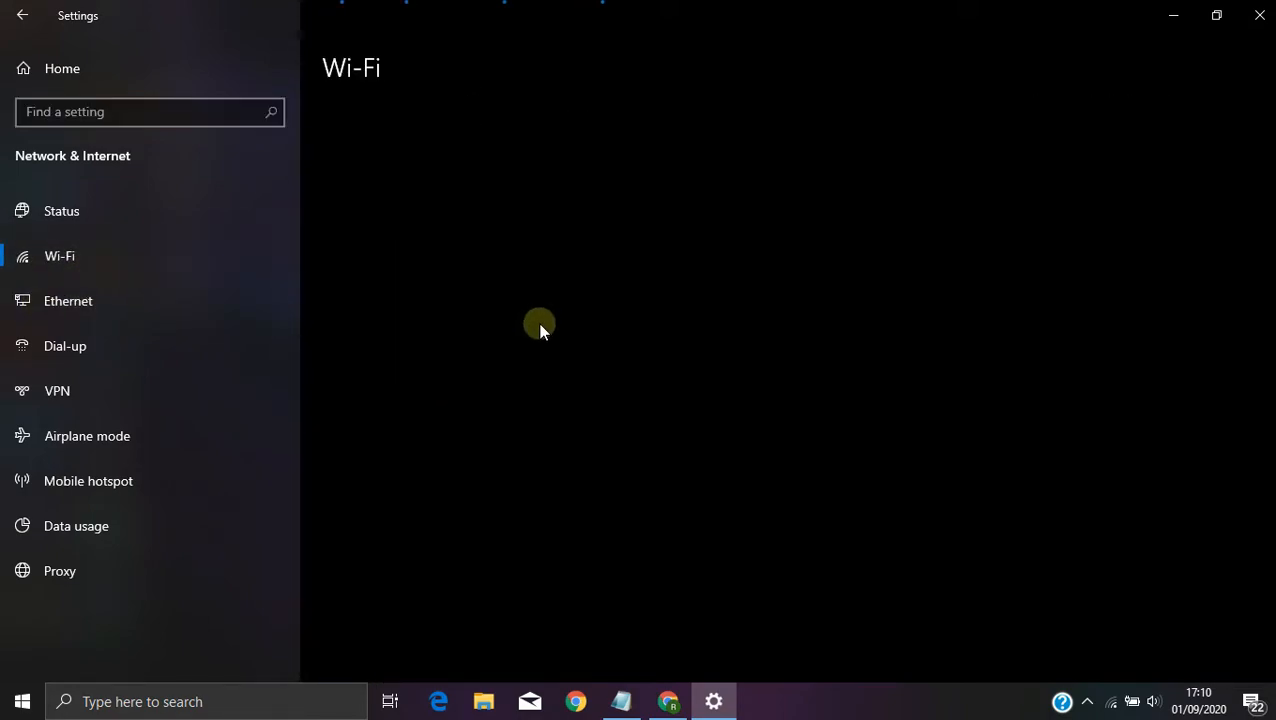
pyautogui.click(382, 437)
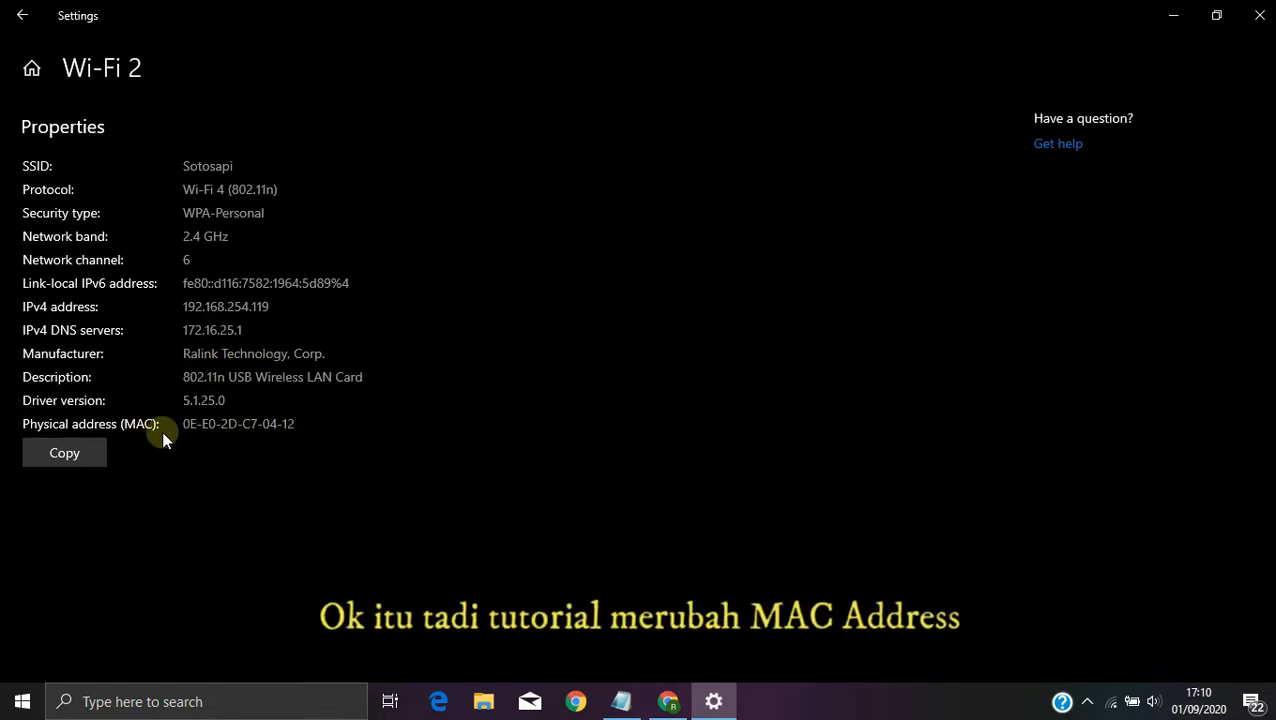
pyautogui.click(1259, 15)
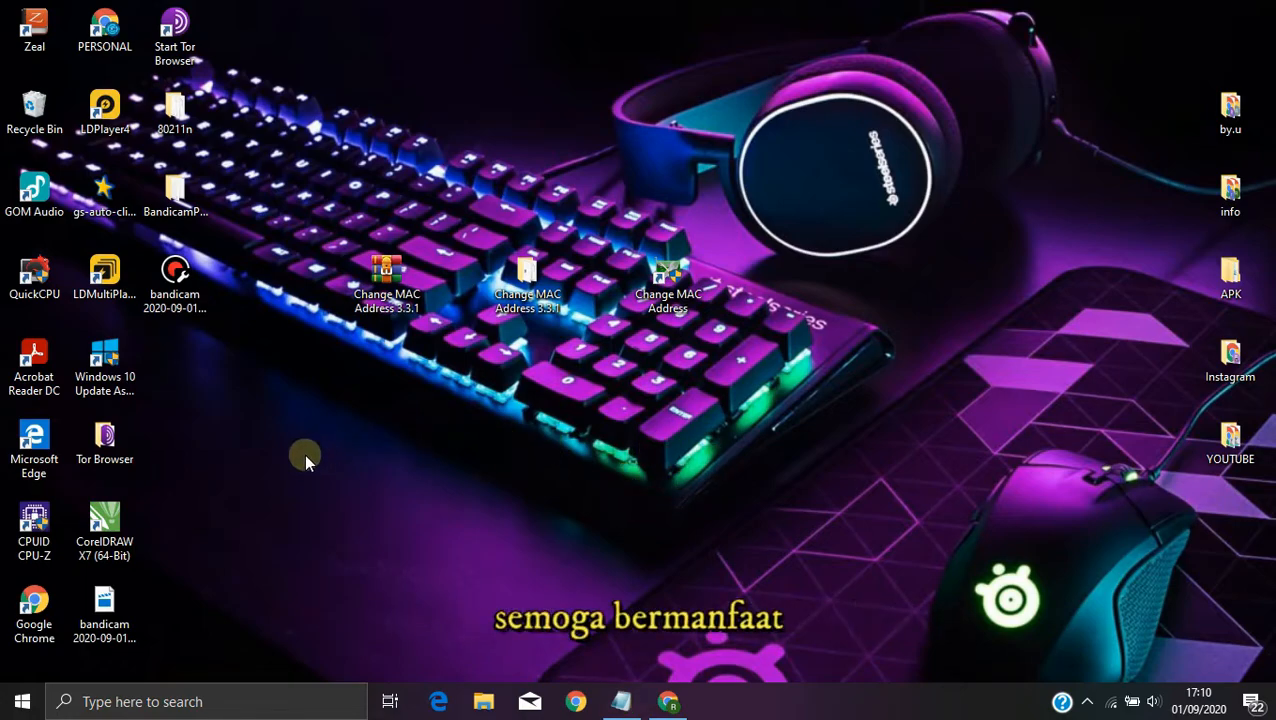
# Step: Switch to the Chrome window showing the Google Drive page of Change MAC Address 3.3.1.rar
pyautogui.moveTo(304, 458); pyautogui.dragTo(935, 134)
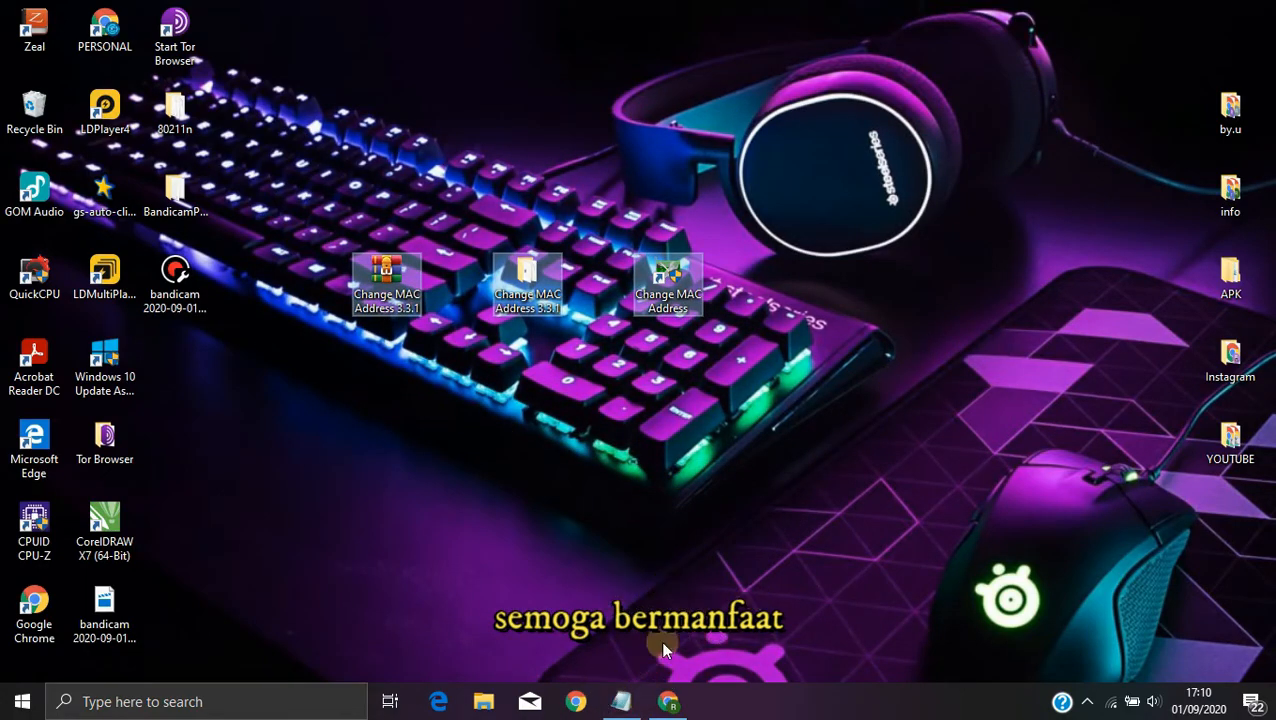
pyautogui.click(678, 703)
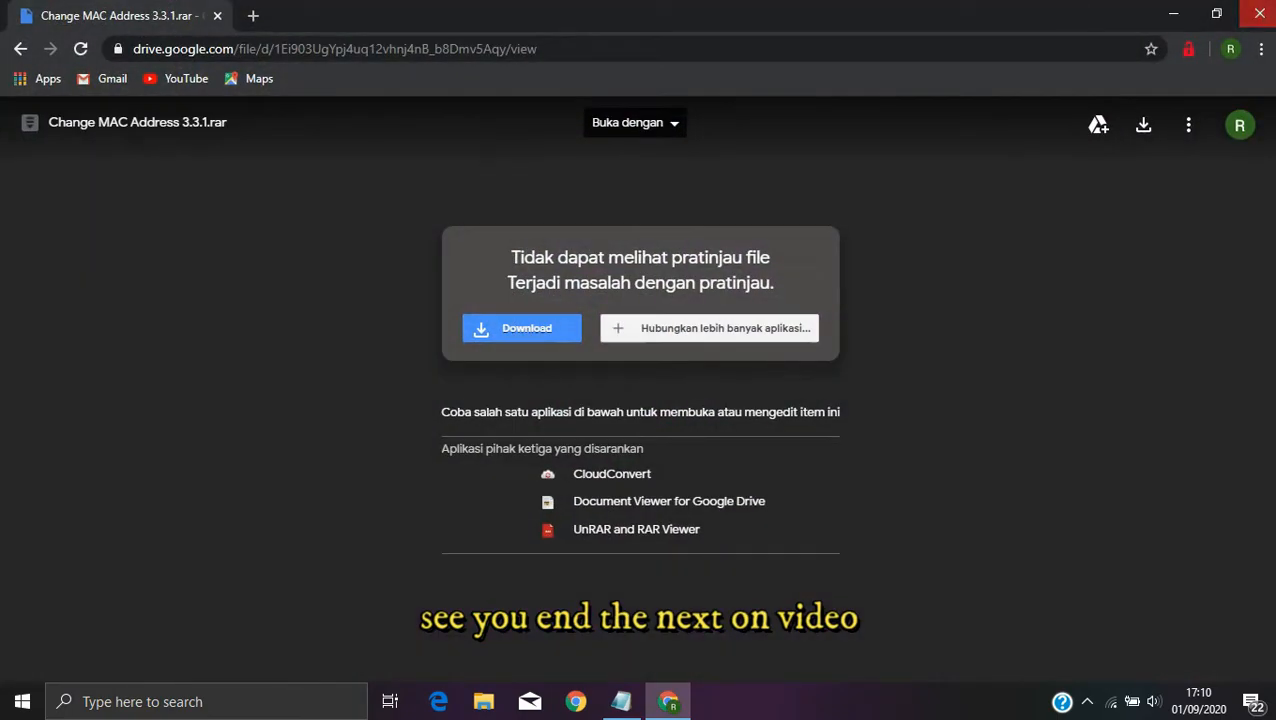